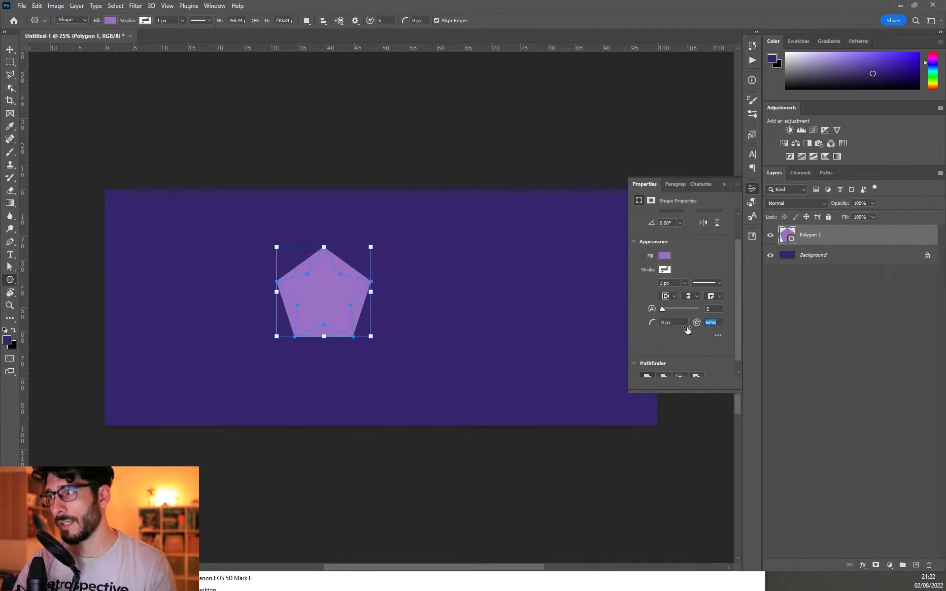
Turn the pentagon into a star with rounded points and apply a Fisheye warp with a bend of about 17%.
left_click_drag(686, 330, 666, 329)
key("ctrl+t")
right_click(328, 306)
left_click(370, 370)
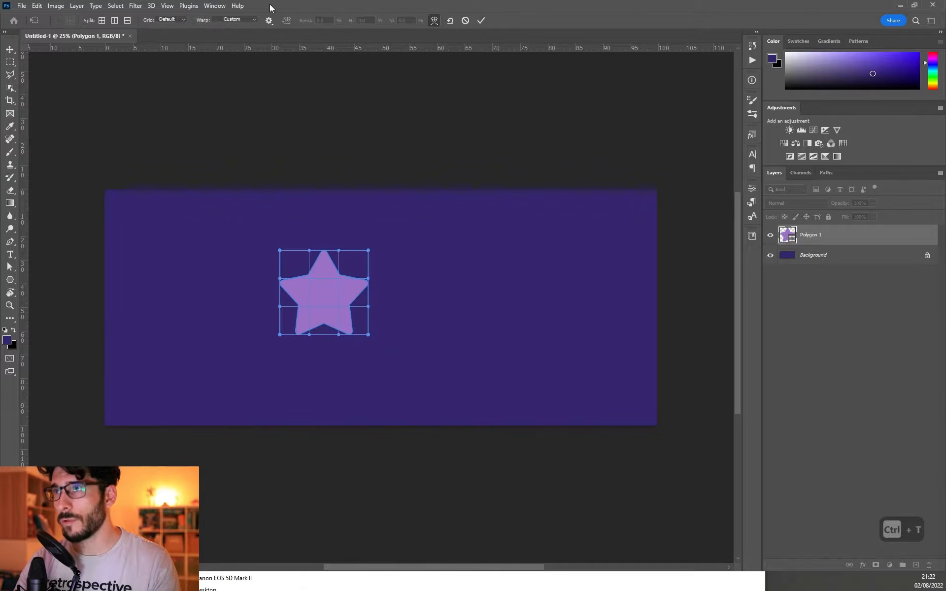
left_click(231, 19)
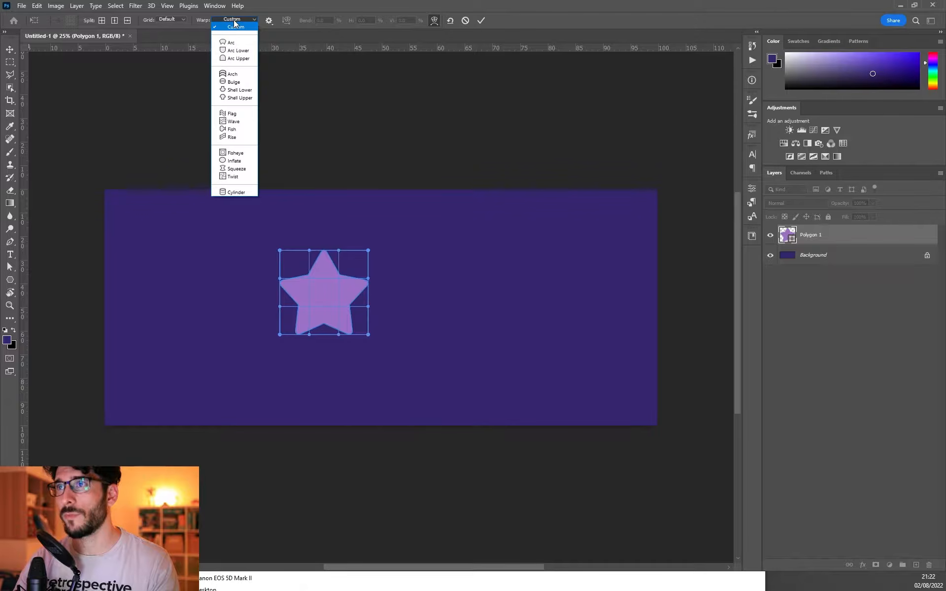
left_click(244, 153)
left_click_drag(324, 273, 324, 277)
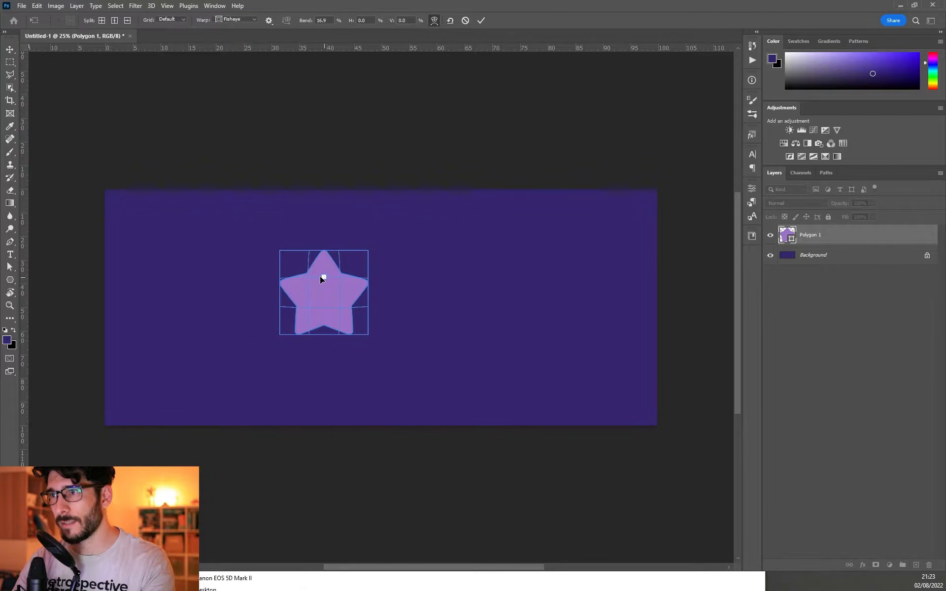
key("Return")
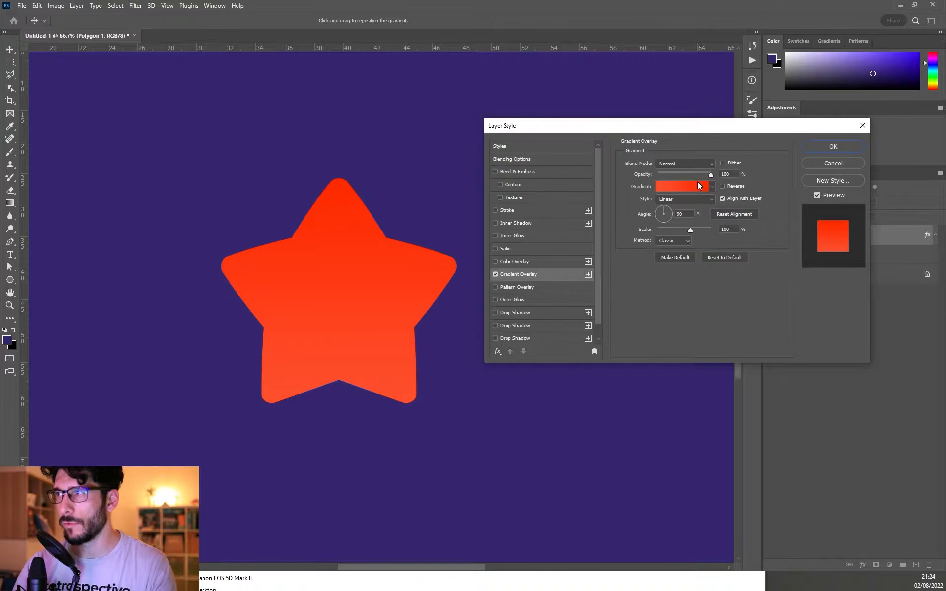
Rearrange the gradient overlay's colour stops so the star fades from orange at its base to yellow at its top.
left_click(699, 186)
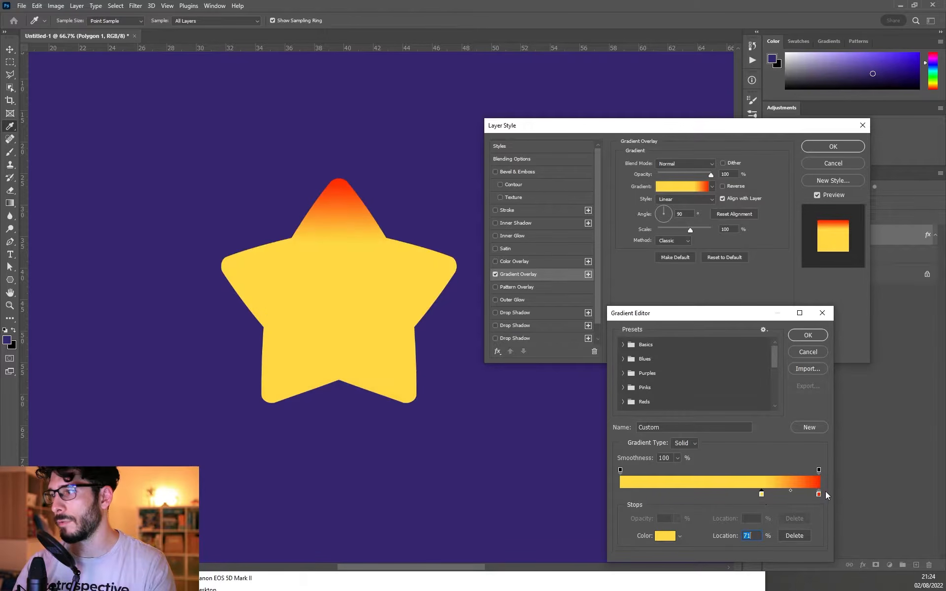
left_click_drag(818, 494, 620, 495)
left_click_drag(762, 494, 812, 494)
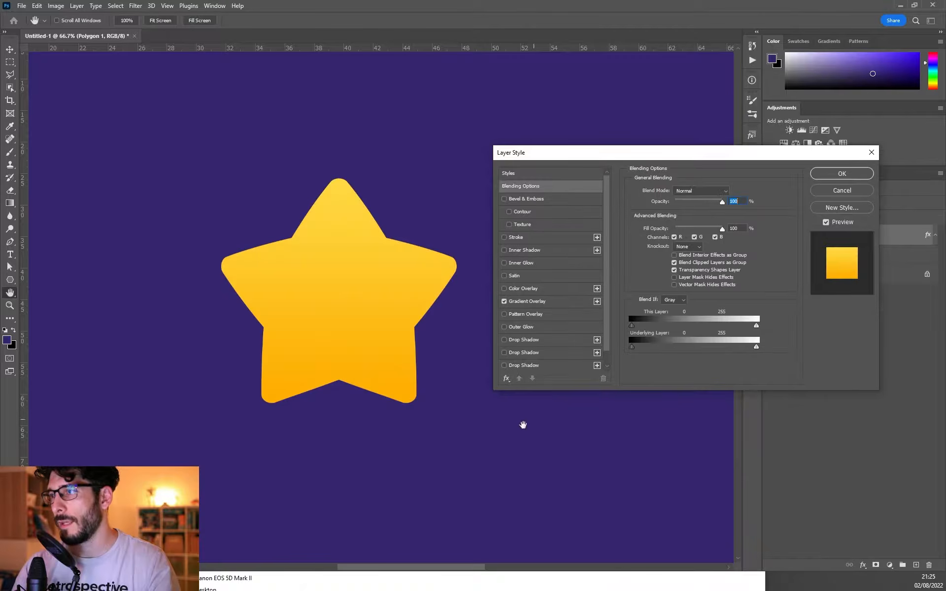
Add a second Gradient Overlay to the star and set its style to Radial.
left_click(597, 301)
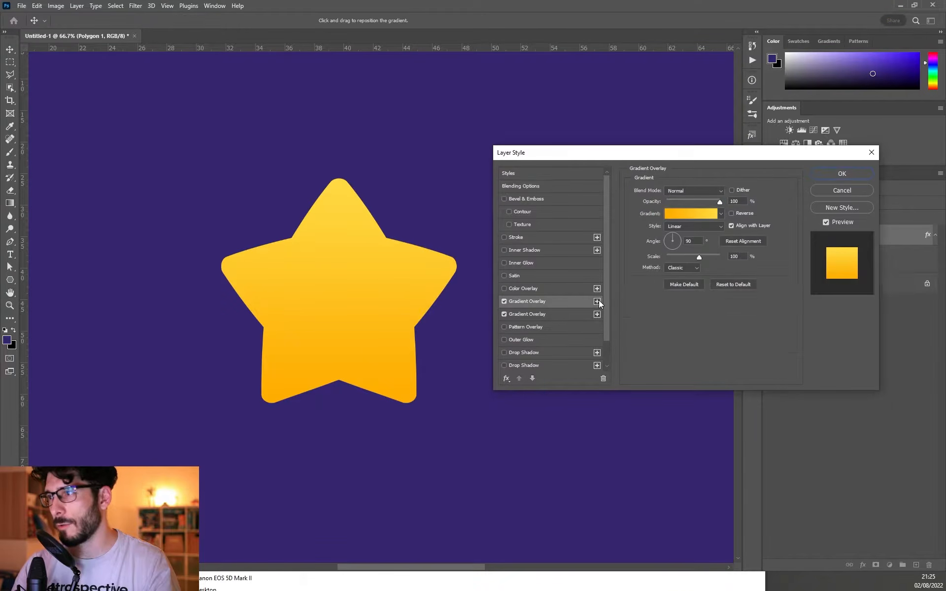
left_click(693, 226)
left_click(688, 242)
Edit the radial gradient to a hard edge, with the orange stop at 52% and a pale cream stop right beyond it.
left_click(691, 213)
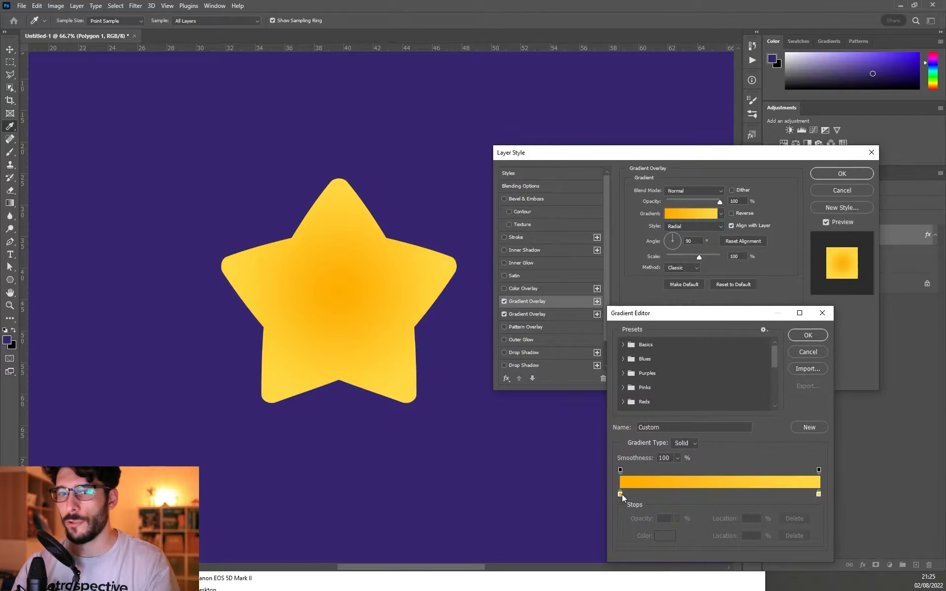
left_click_drag(819, 494, 729, 495)
double_click(729, 495)
left_click(826, 356)
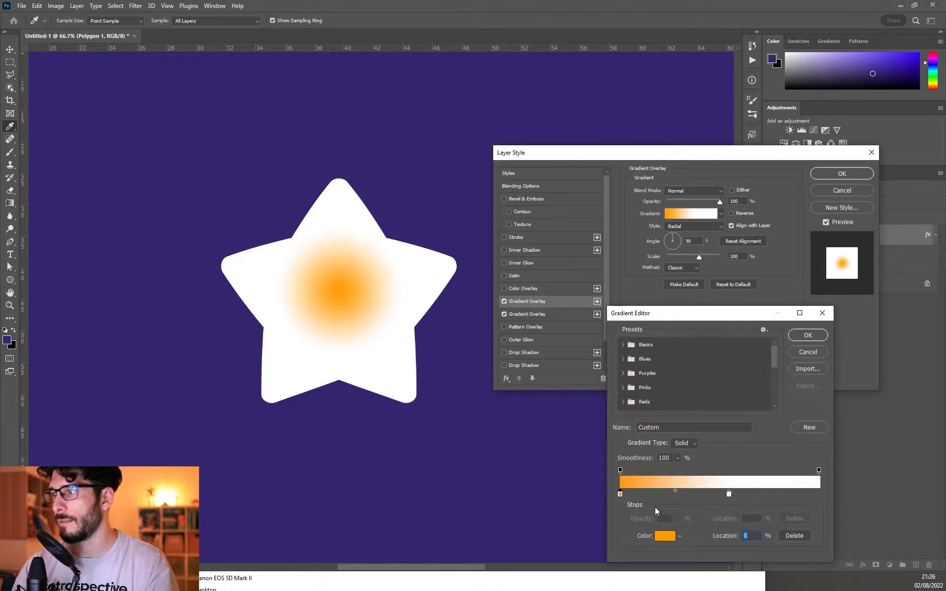
left_click_drag(620, 495, 724, 495)
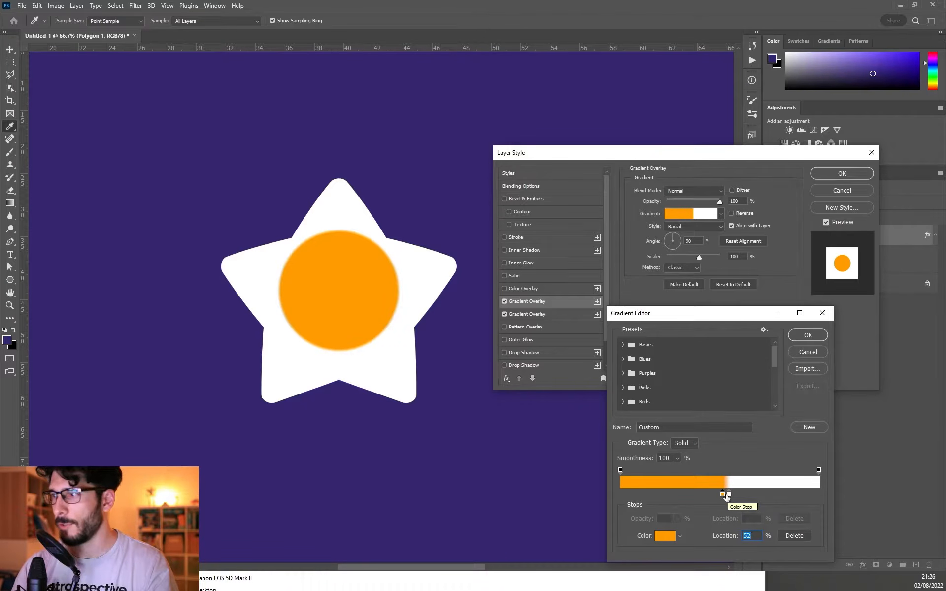
double_click(730, 495)
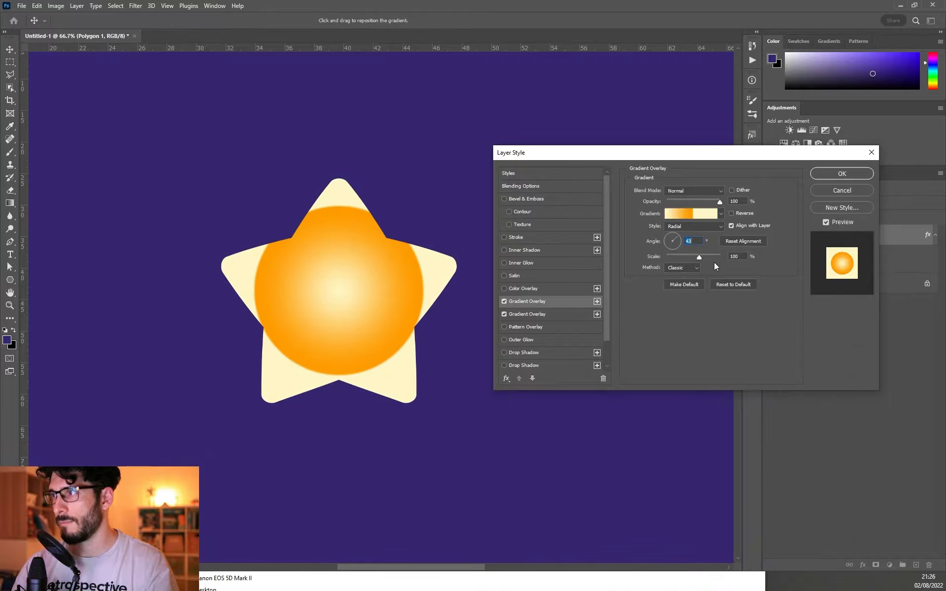
Set the radial gradient's scale to 150% and angle to 44°, with its centre moved toward the star's lower-right arm.
left_click_drag(699, 257, 712, 257)
left_click_drag(321, 261, 350, 321)
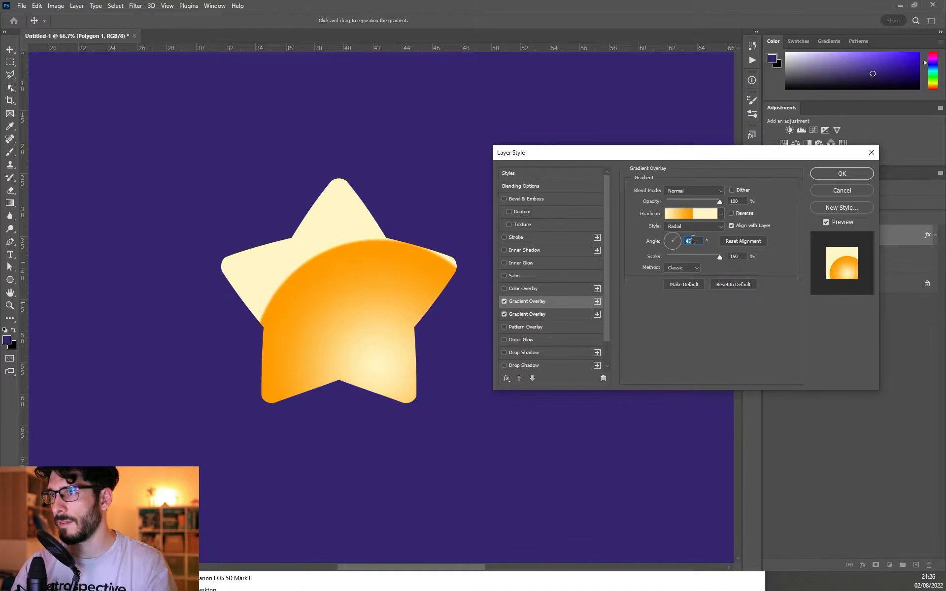
scroll(692, 239, "up", 4)
scroll(692, 240, "down", 2)
scroll(692, 239, "down", 1)
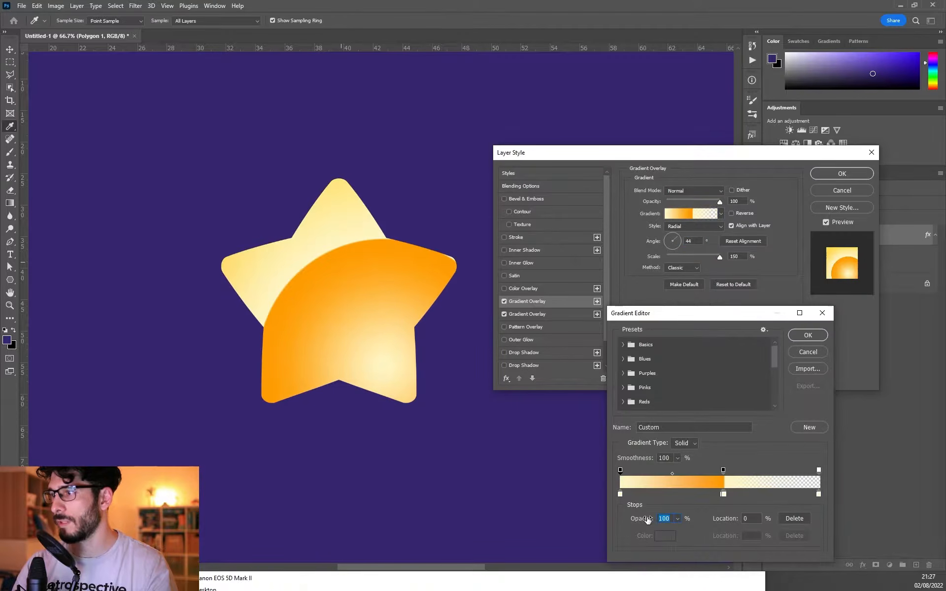
Make the radial gradient transparent at its centre, move its orange stop to 71%, and shift the gradient toward the star's lower right.
left_click_drag(646, 521, 510, 533)
left_click_drag(724, 494, 762, 496)
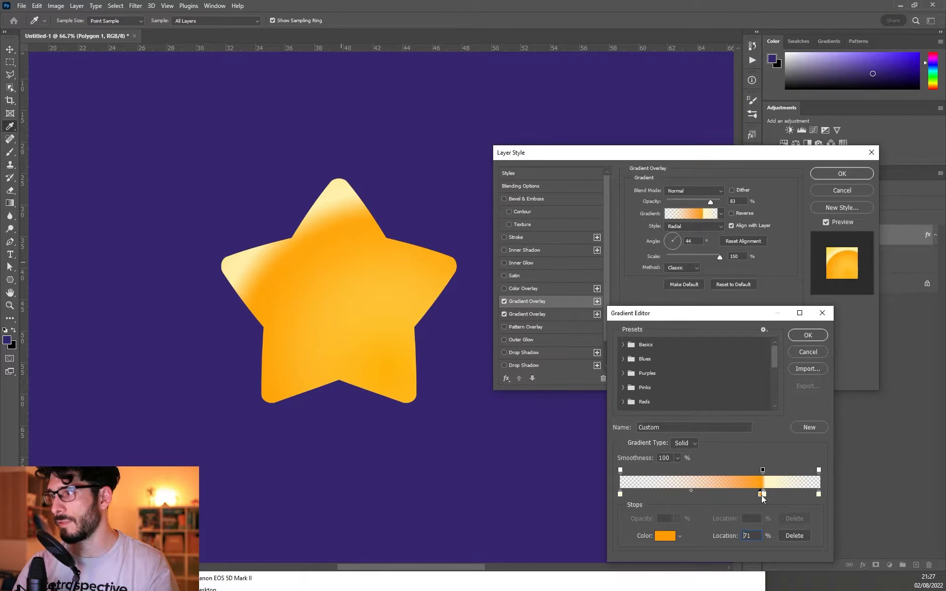
left_click(808, 335)
left_click_drag(345, 281, 370, 298)
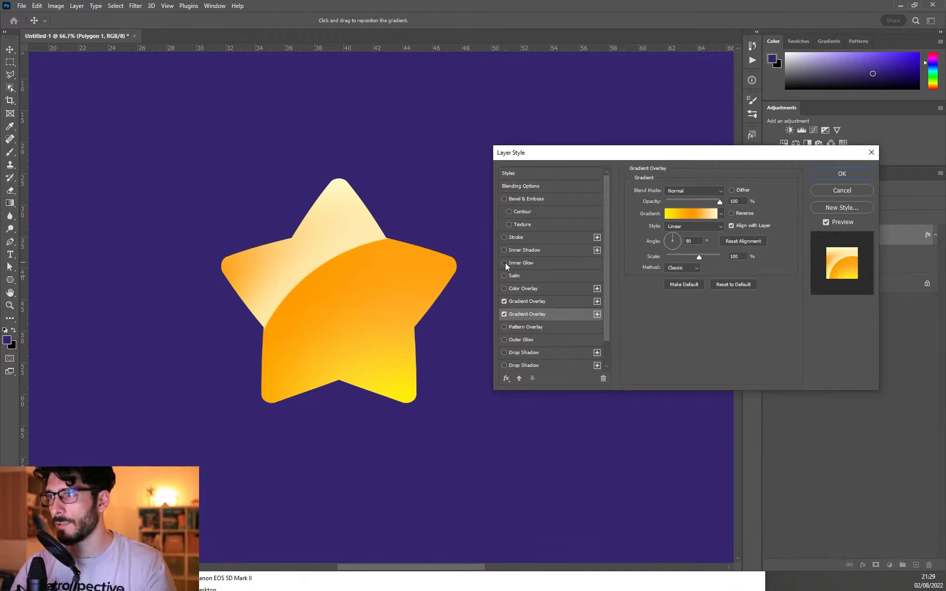
Add an Inner Glow to the star and set its size to 29 px.
left_click(512, 262)
left_click(687, 299)
left_click_drag(687, 298, 672, 303)
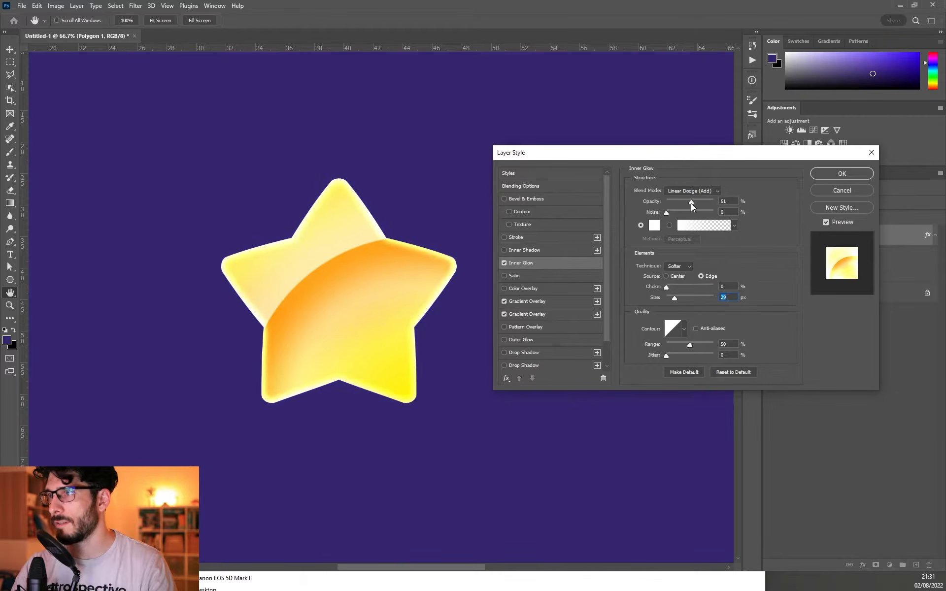
Add a pale yellow (#fffade) Inner Shadow to the star, plus a second white one with 100% choke and a 16 px size.
left_click(506, 251)
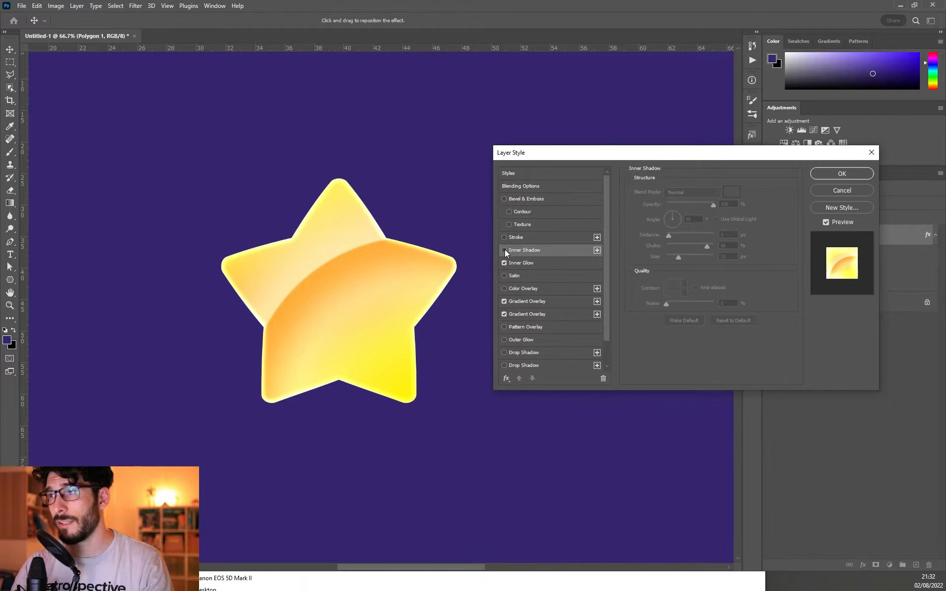
left_click(504, 250)
left_click(732, 192)
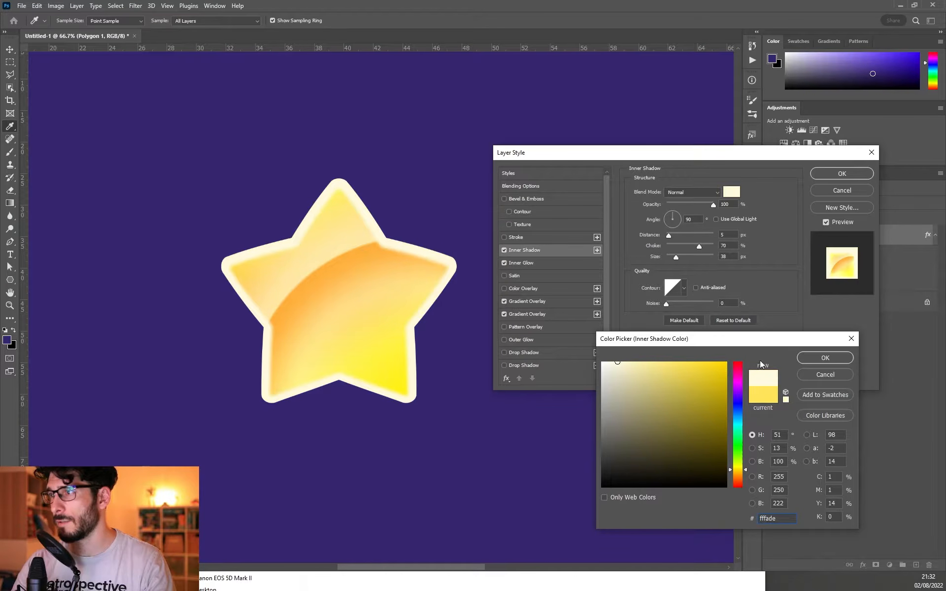
key("Return")
left_click(597, 250)
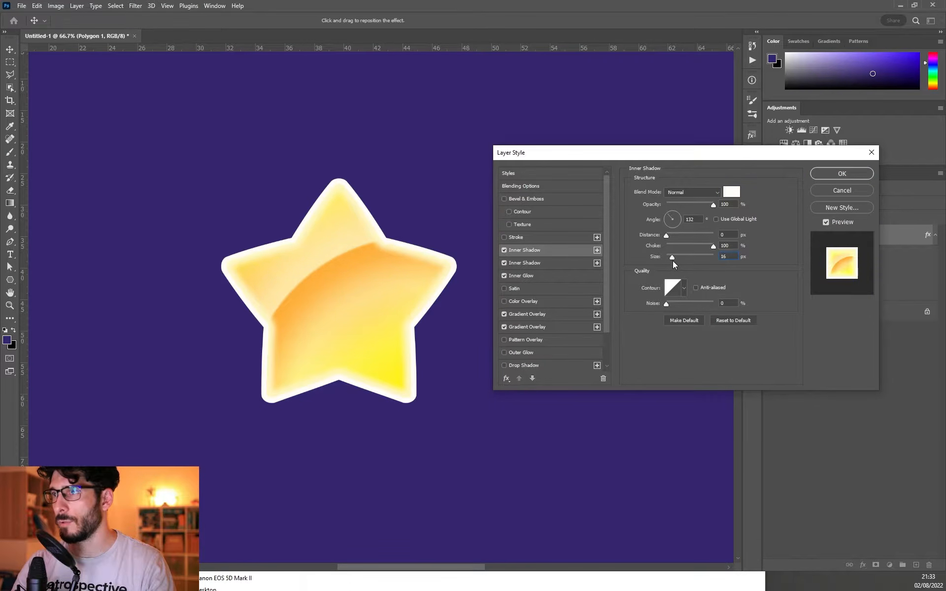
Add a yellow Drop Shadow to the star with a distance of 14 px and adjust its colour.
scroll(524, 353, "down", 3)
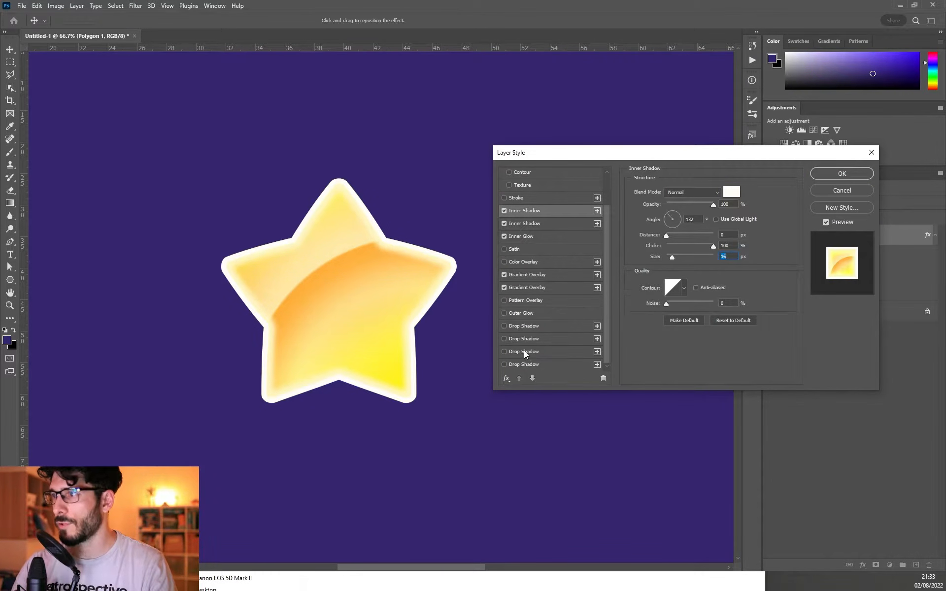
left_click(504, 326)
left_click(515, 327)
left_click_drag(670, 236, 679, 235)
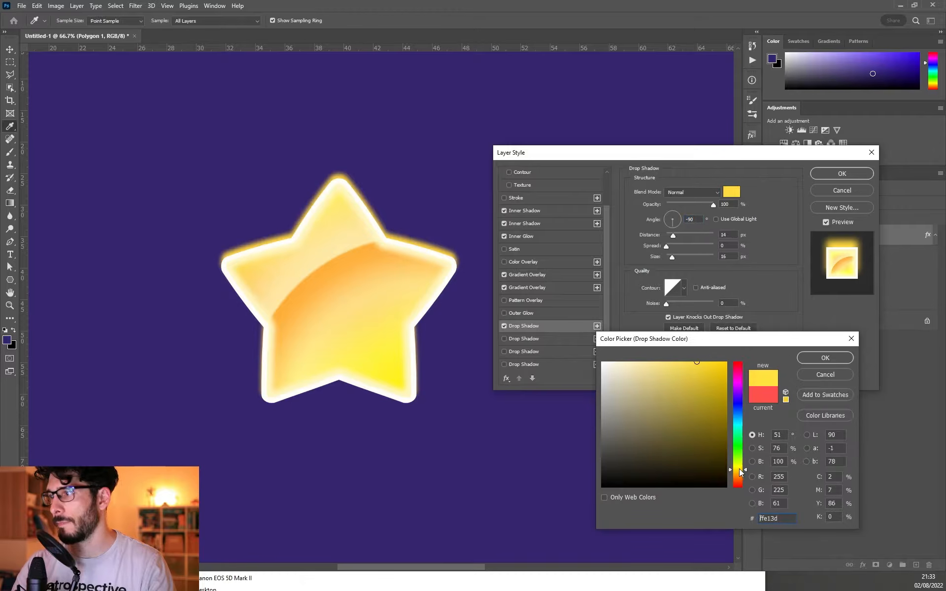
left_click_drag(679, 399, 662, 342)
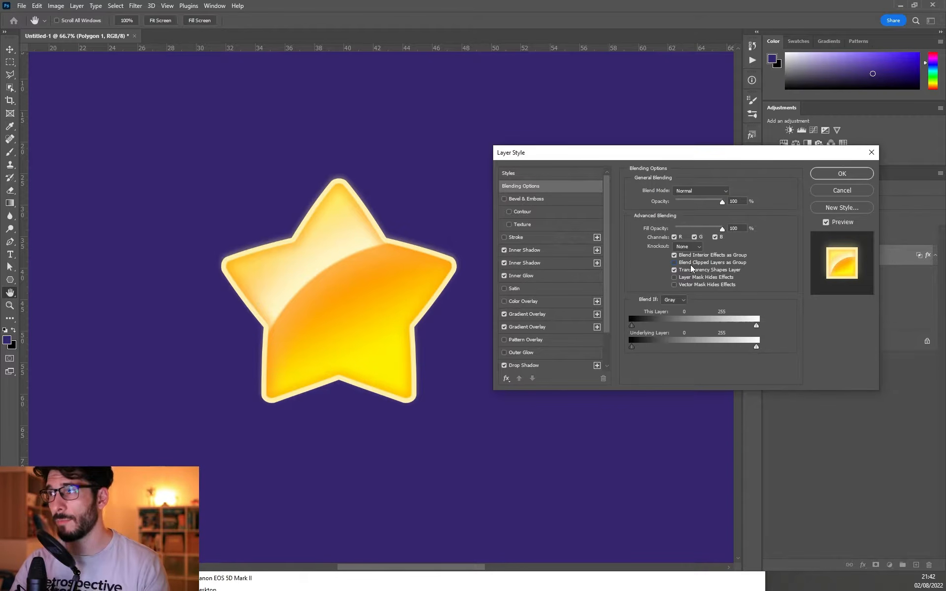
Apply the layer style and brush a soft pale yellow highlight along the star's right arm on the clipped Layer 1.
left_click(842, 173)
left_click(814, 235)
key("b")
right_click(462, 305)
left_click_drag(554, 330, 556, 331)
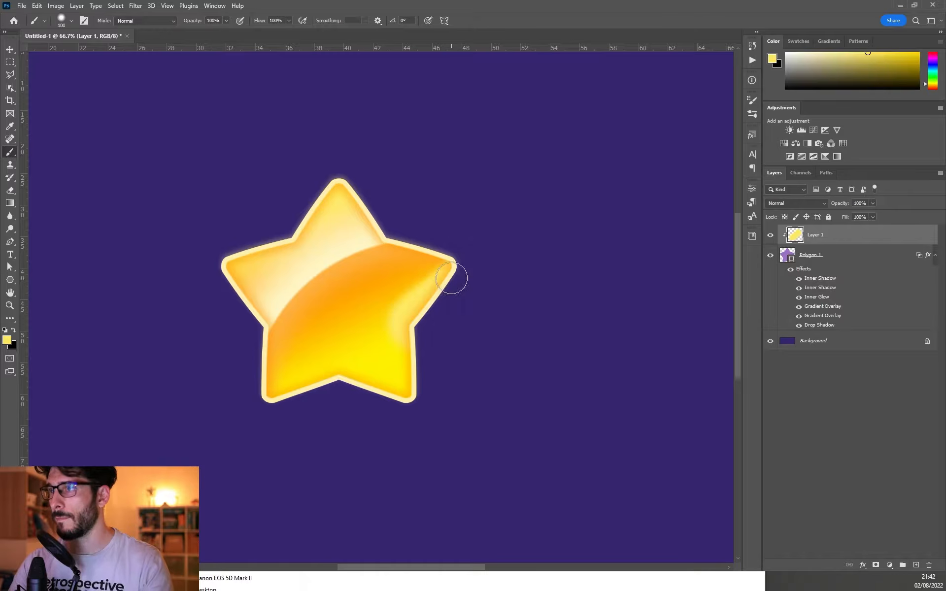
left_click_drag(451, 278, 399, 317)
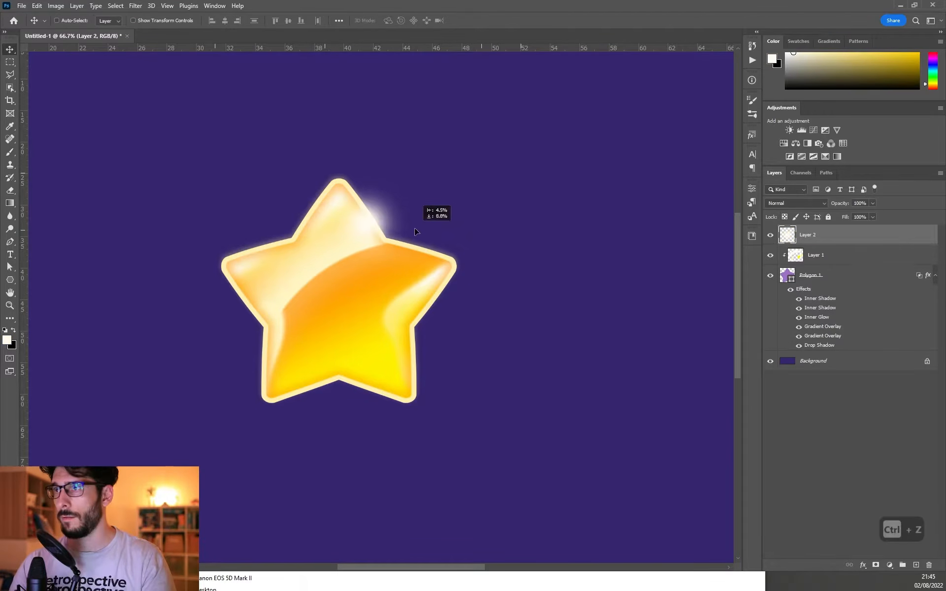
Transform the white glow spot on Layer 2 into a stretched highlight along the star's upper-right edge.
key("ctrl+t")
left_click_drag(368, 217, 369, 129)
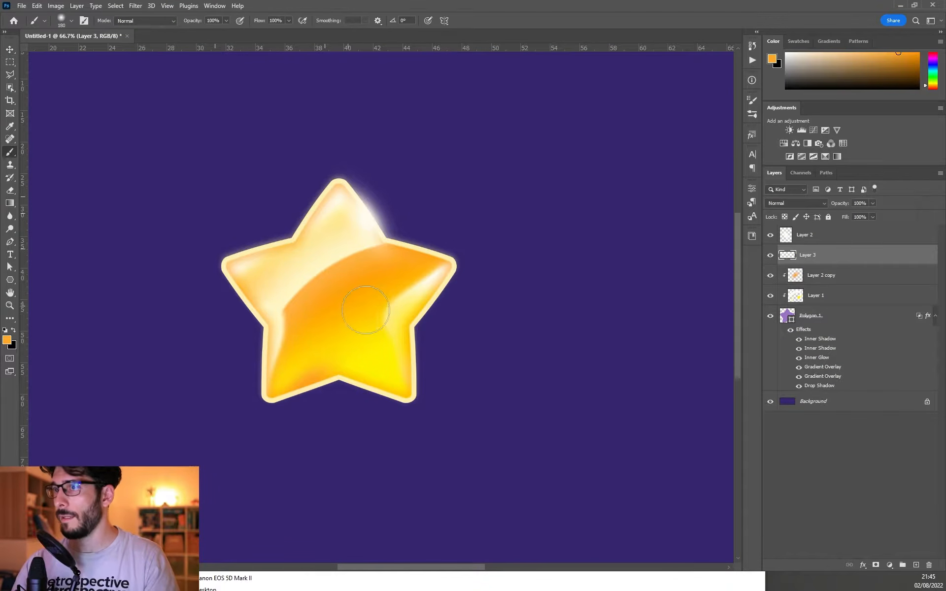
Paint scattered round particles across the star on Layer 3 with the Particle brush.
right_click(384, 306)
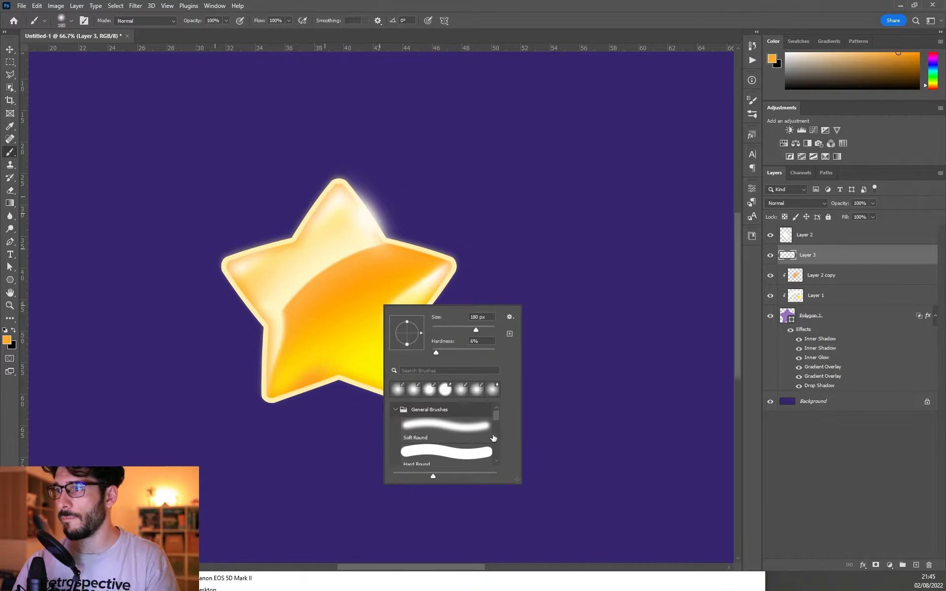
left_click_drag(496, 418, 507, 480)
left_click(441, 454)
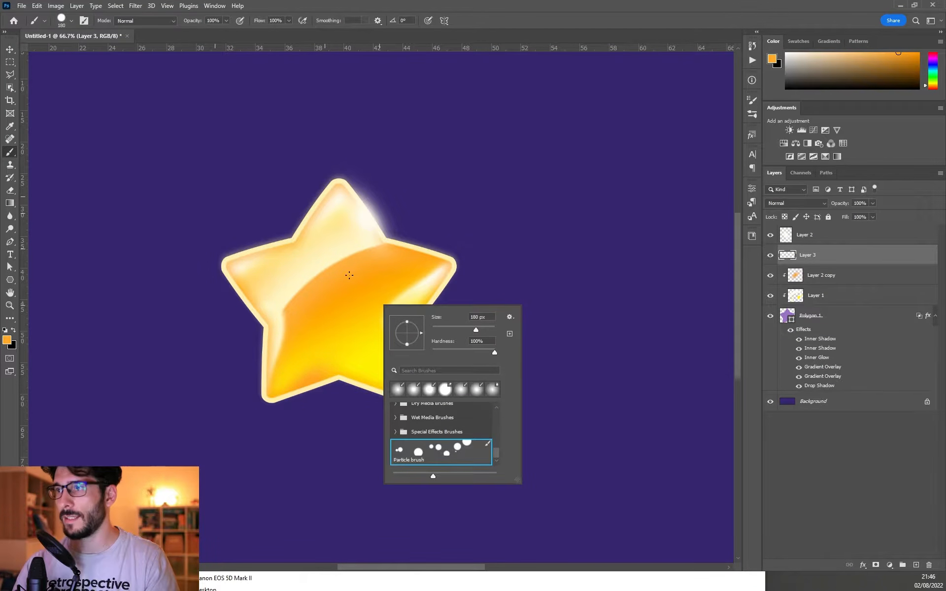
left_click_drag(350, 243, 380, 275)
Squeeze the white glow on Layer 4 horizontally into a thin vertical sparkle ray.
key("ctrl+t")
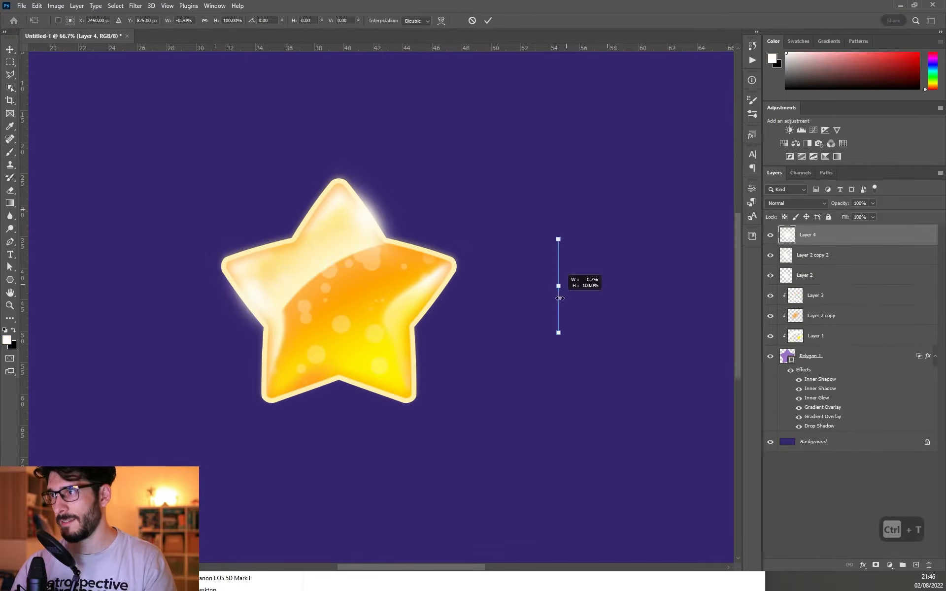
left_click_drag(560, 286, 567, 298)
key("Return")
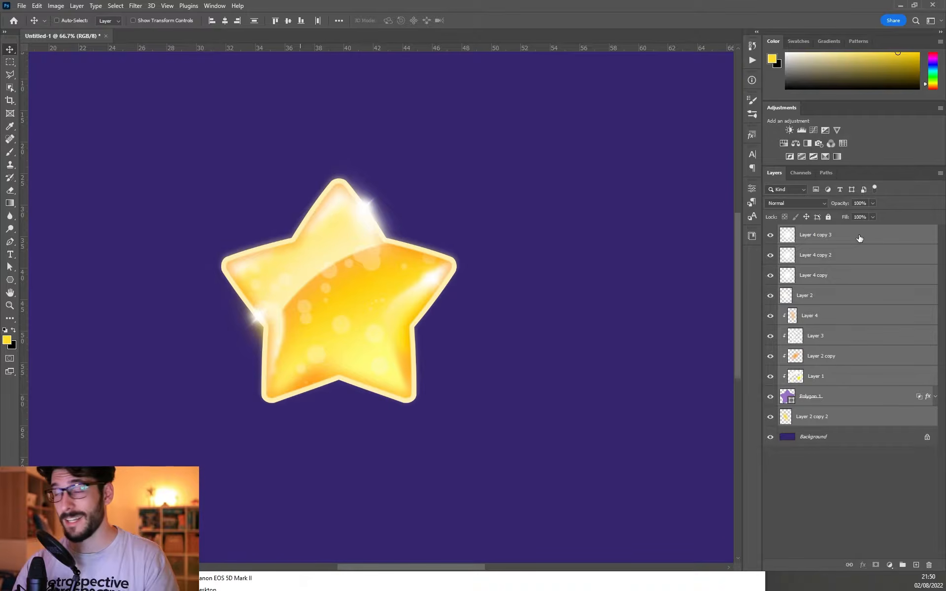
Convert all the selected star layers into one Smart Object.
right_click(859, 238)
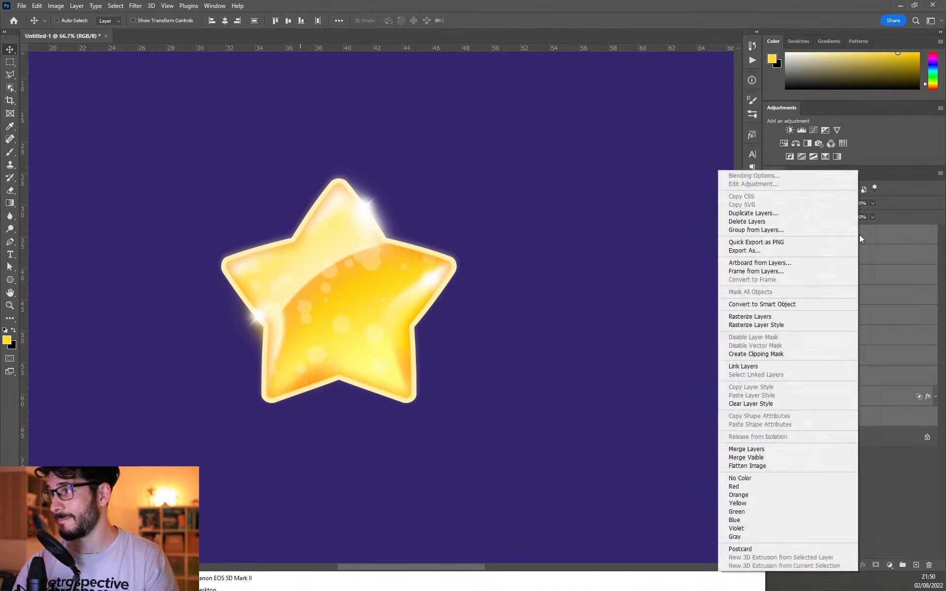
left_click(788, 301)
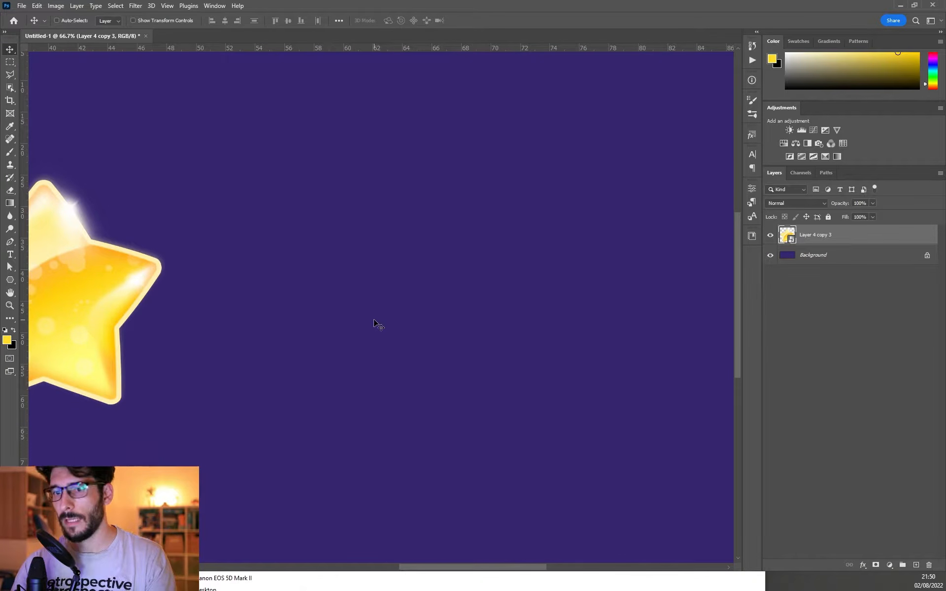
Draw a yellow rectangle of 308 × 411 px in the empty area beside the star and round its corners to about 43%.
left_click_drag(374, 321, 362, 314)
key("u")
left_click_drag(288, 156, 389, 290)
left_click_drag(383, 284, 374, 279)
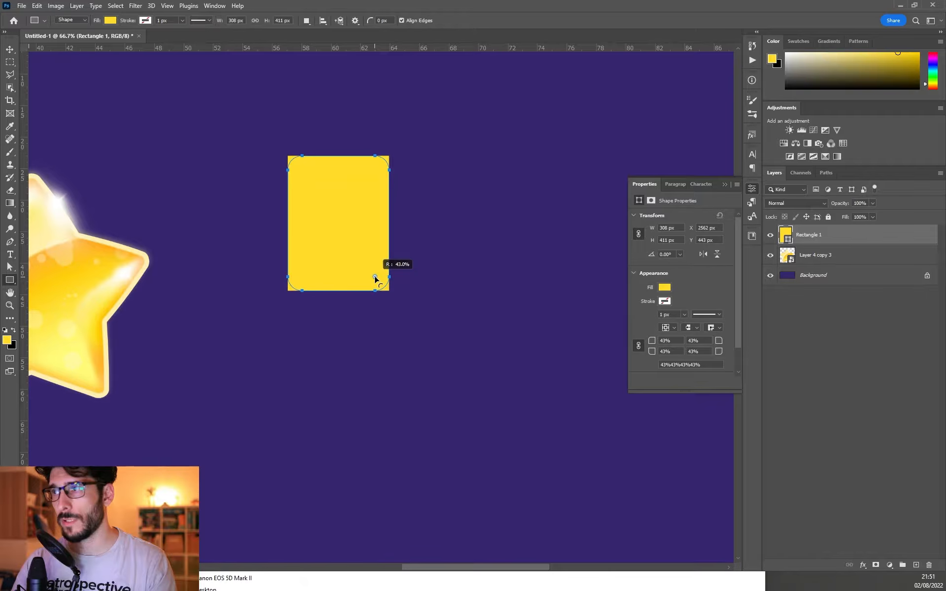
Draw a yellow triangle with rounded corners below the rectangle and flip it vertically so that it points down.
right_click(10, 280)
left_click(52, 305)
left_click_drag(362, 404, 477, 268)
left_click_drag(419, 300, 421, 301)
key("ctrl+t")
right_click(421, 302)
left_click(471, 501)
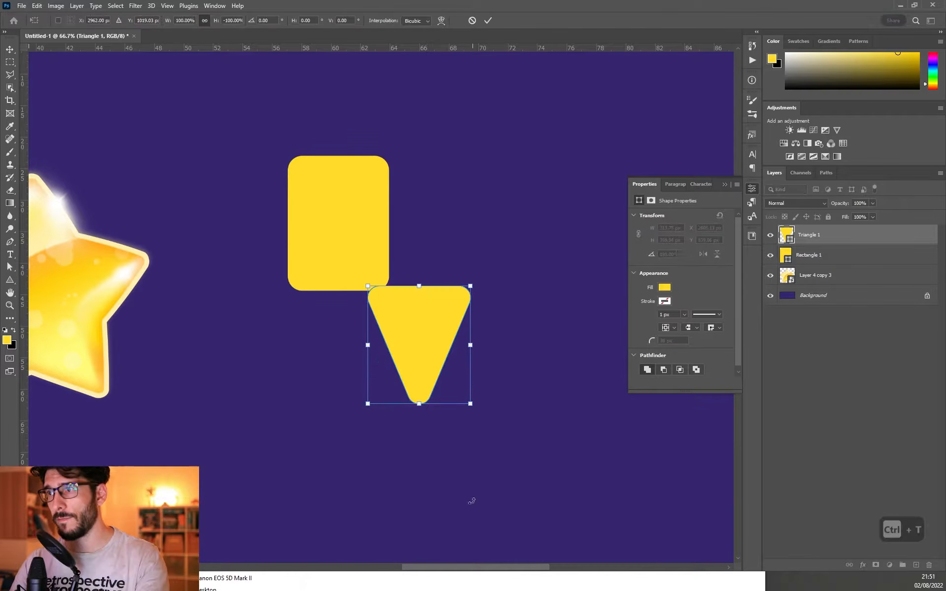
key("Return")
Skew the triangle horizontally by -22° so its left side is vertical and it overlaps the rectangle's lower-right corner.
left_click_drag(419, 404, 344, 383)
key("ctrl+t")
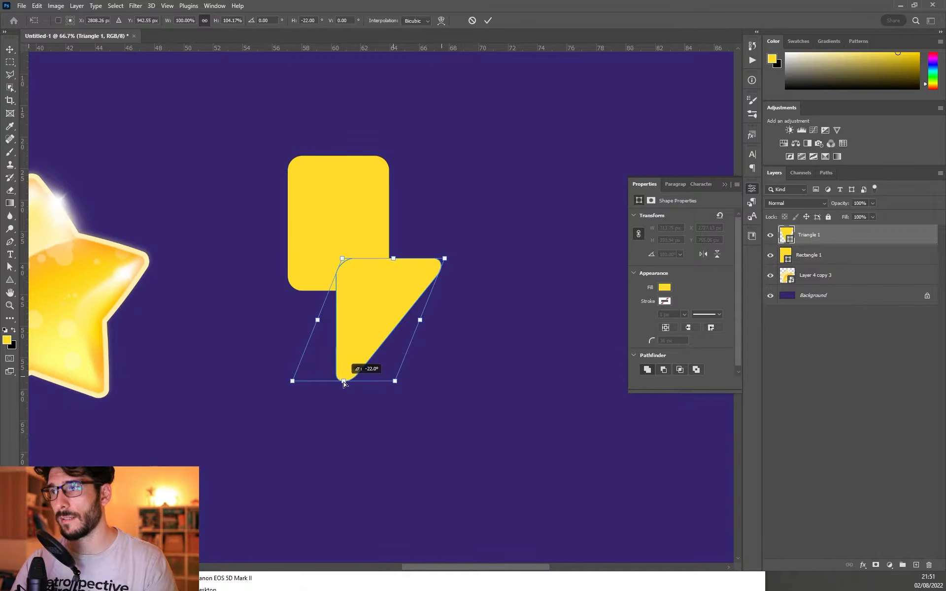
key("Return")
Distort the rectangle by pulling its upper-right corner outward so its right side slants, and shift it over the triangle to form a bolt.
left_click(808, 255)
key("ctrl+t")
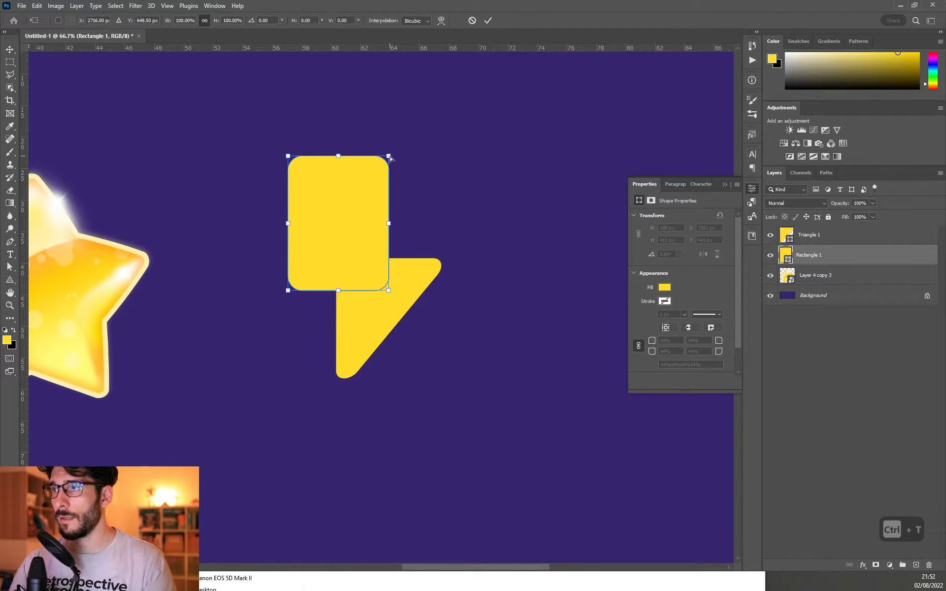
left_click_drag(388, 158, 413, 158)
left_click_drag(401, 223, 400, 227)
key("Return")
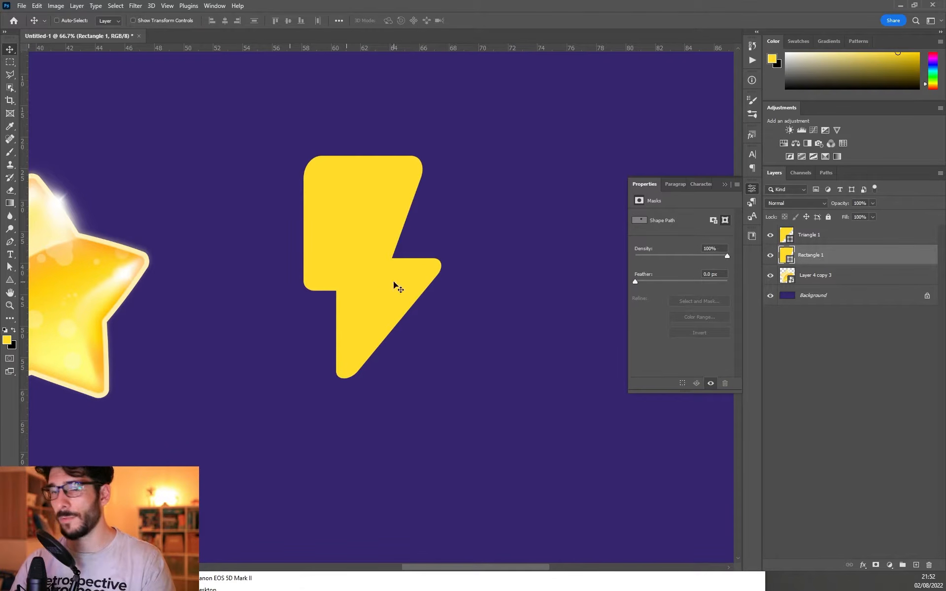
Merge the rectangle and triangle into one shape layer and bend it with a preset warp so the bolt's sides curve.
left_click(837, 234, "shift")
key("ctrl+e")
key("ctrl+t")
right_click(367, 203)
left_click(414, 268)
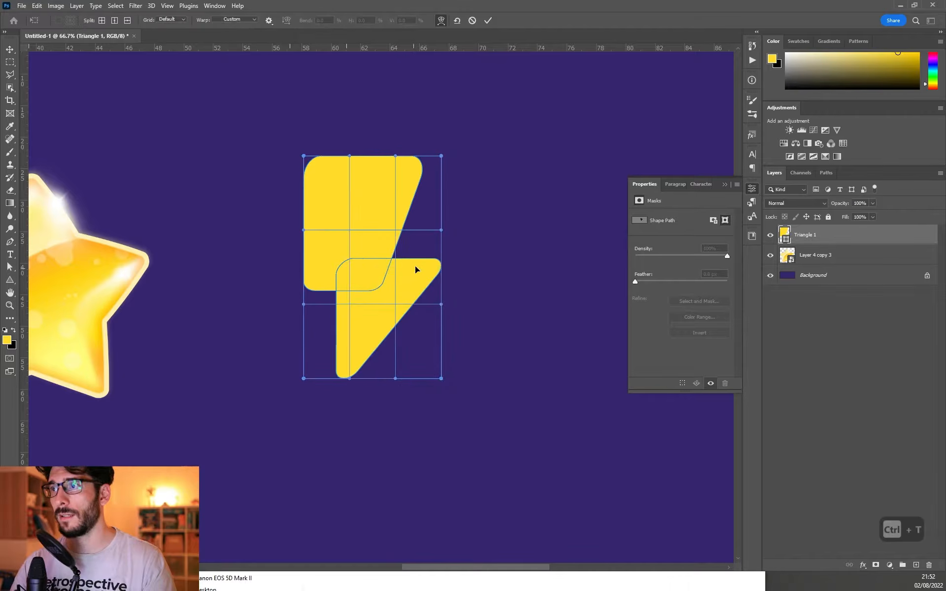
left_click(234, 19)
left_click(238, 74)
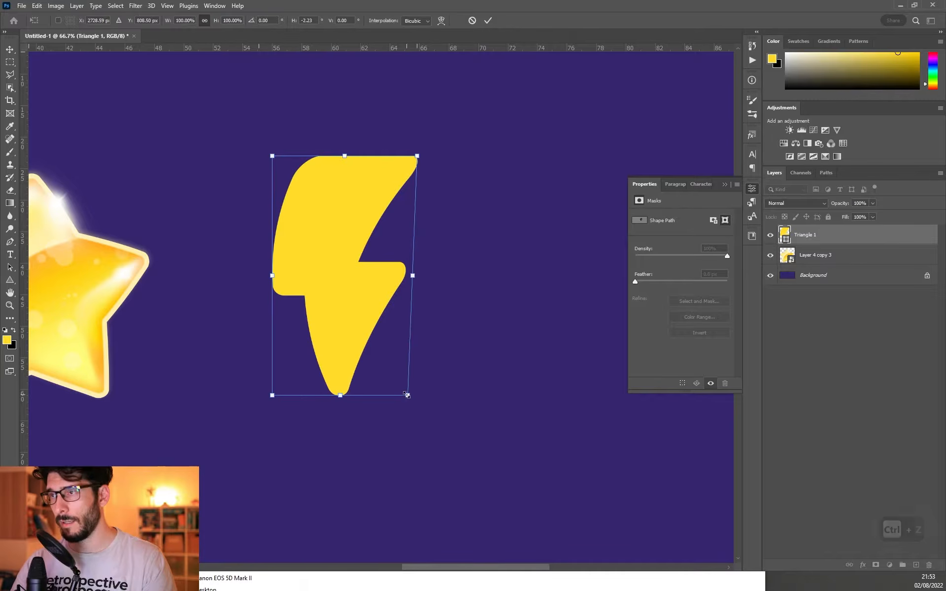
Undo the last adjustment and distort the bolt's corners so it narrows toward the bottom and widens at the upper right.
key("ctrl+z")
left_click_drag(416, 397, 407, 398)
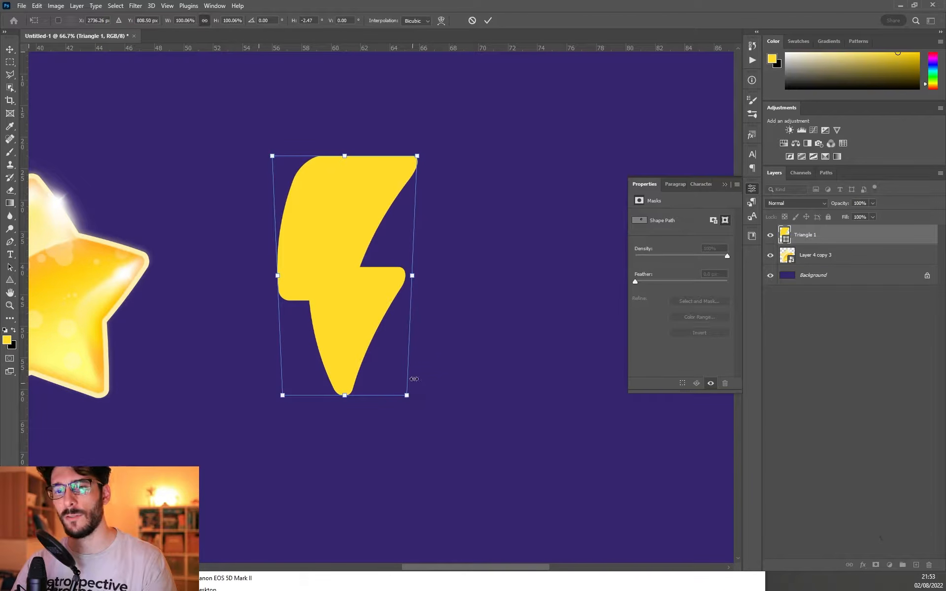
left_click_drag(418, 157, 422, 156)
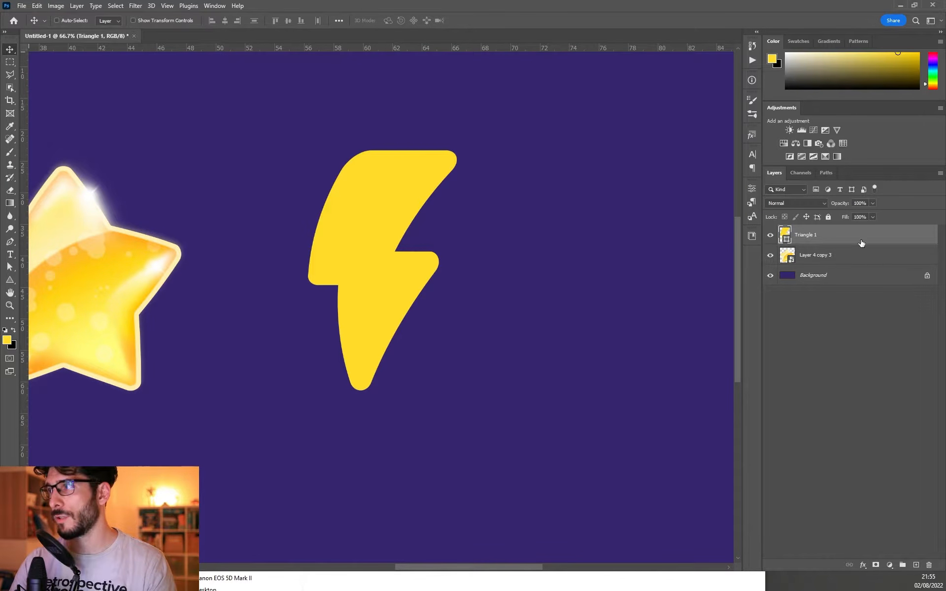
Duplicate the bolt shape, squash the copy slightly down and to the right behind the original, and colour it orange (ffa729).
key("ctrl+j")
key("ctrl+t")
left_click_drag(385, 156, 391, 169)
key("Return")
double_click(786, 252)
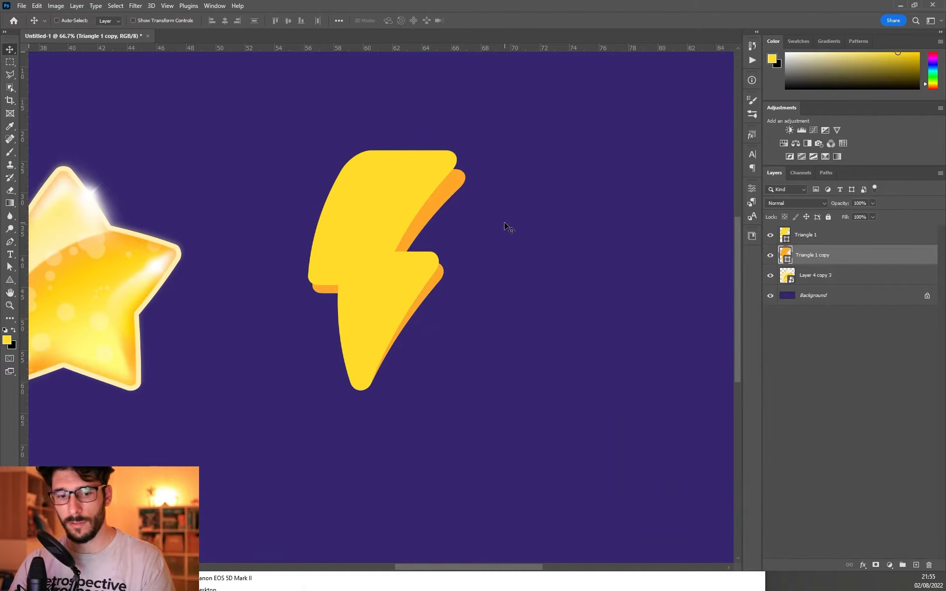
Reshape the orange copy's upper-right anchor points so its edge joins the front bolt as a continuous thickness.
key("a")
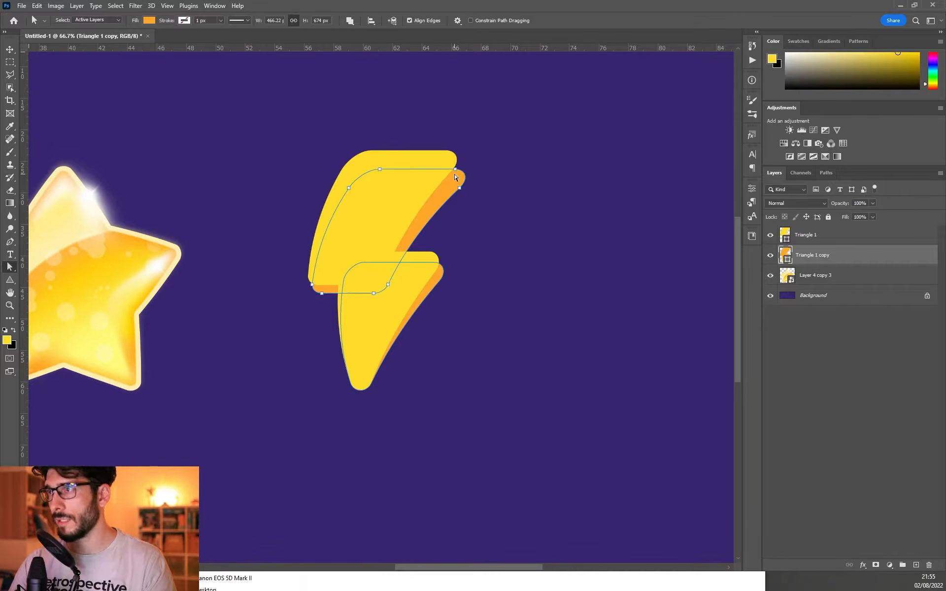
left_click_drag(457, 172, 461, 155)
left_click(308, 327)
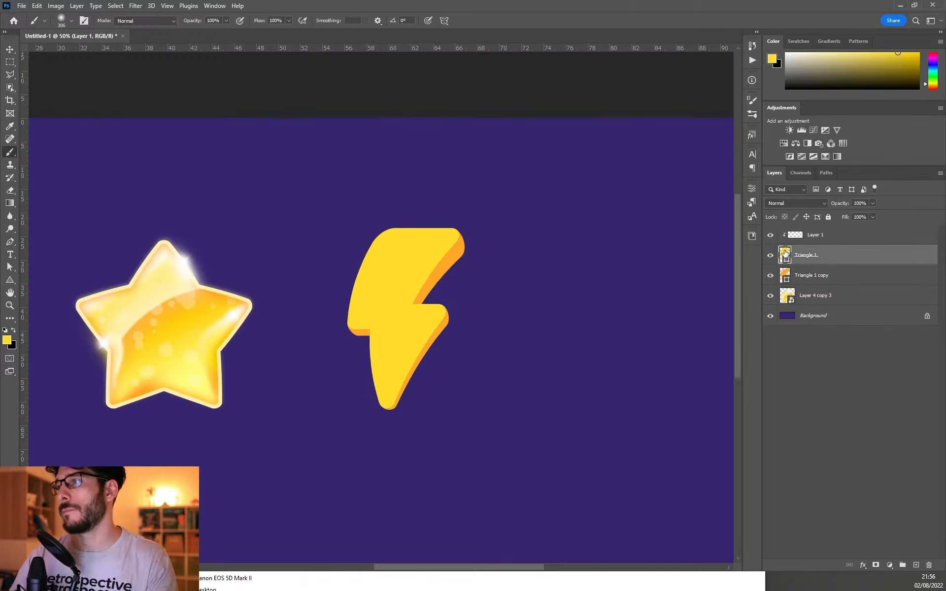
Recolour the front bolt light blue and the copy behind it a darker blue.
double_click(785, 255)
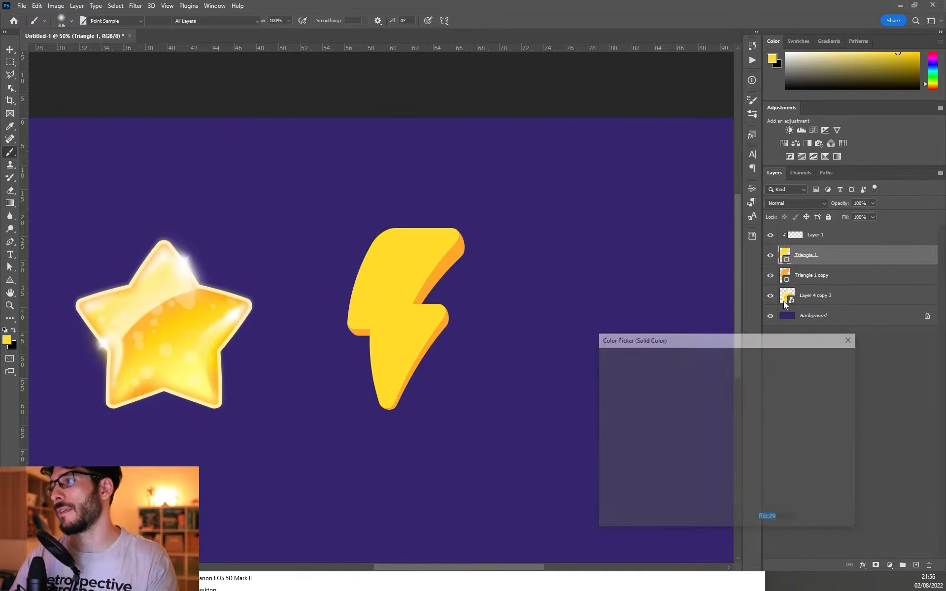
left_click_drag(744, 466, 737, 427)
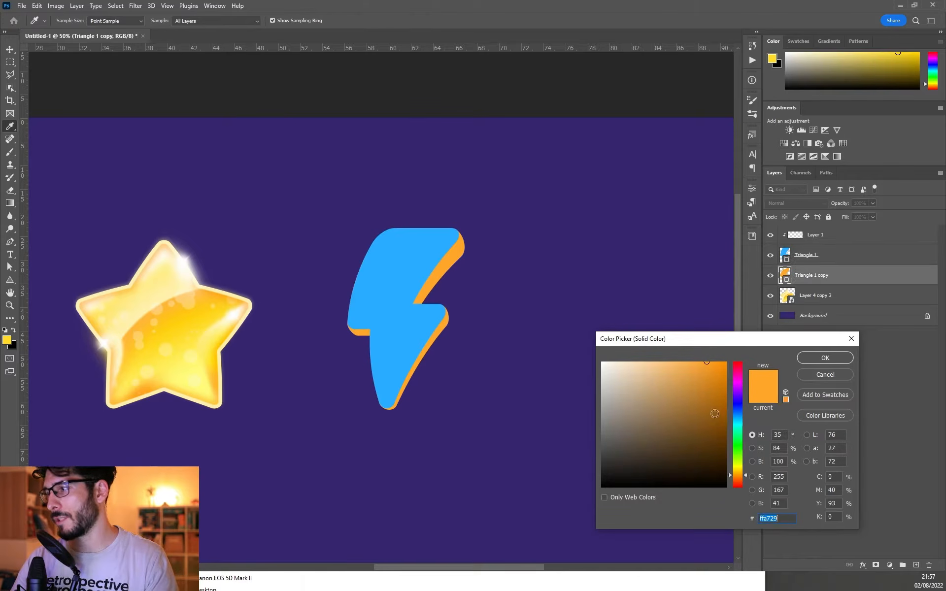
left_click_drag(742, 406, 741, 398)
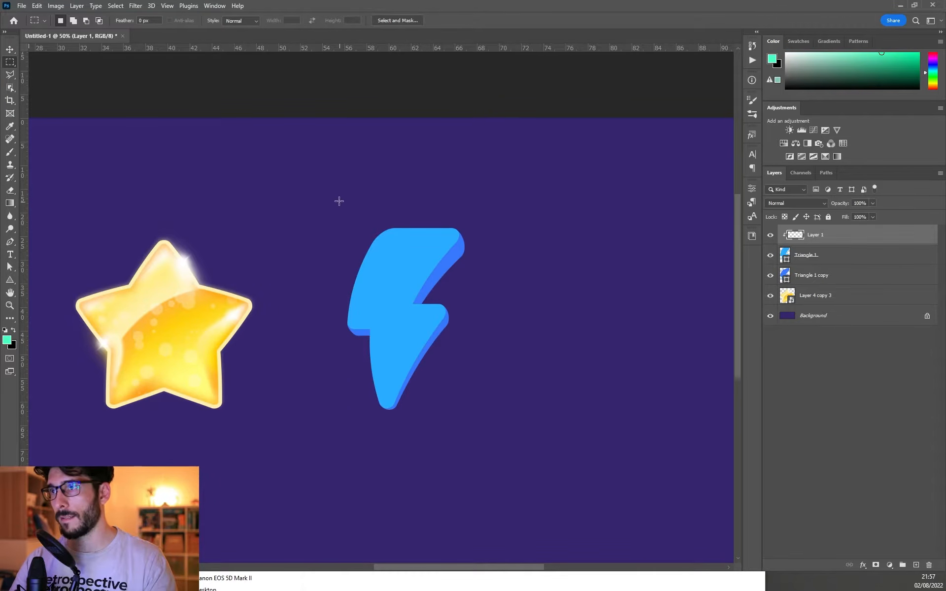
On the clipped Layer 1, select the area around the bolt and fill it with mint-green-to-transparent gradients from its upper and left sides.
mouse_move(318, 191)
left_mouse_down()
mouse_move(464, 464)
mouse_move(487, 453)
left_mouse_up()
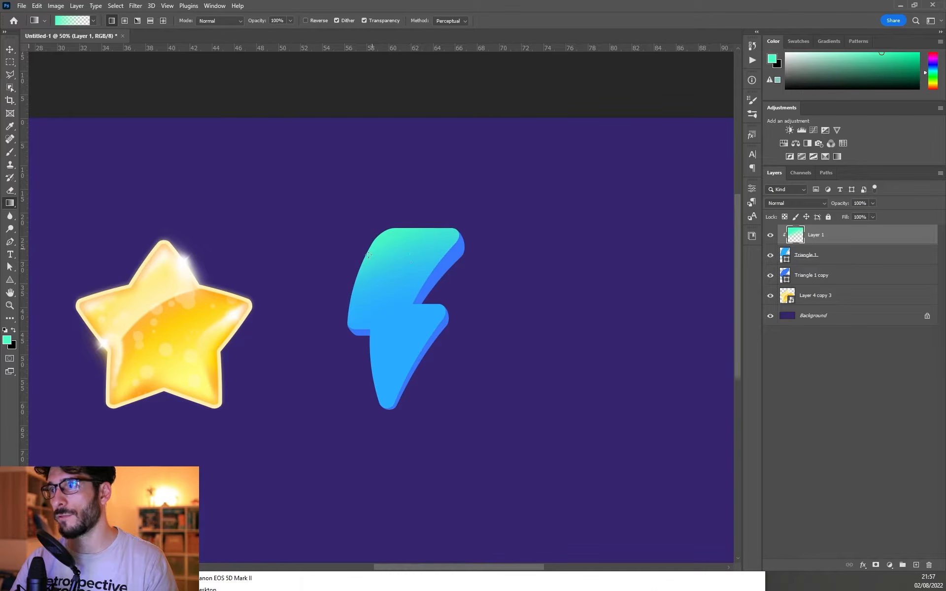
left_click_drag(313, 286, 445, 326)
left_click_drag(344, 189, 389, 254)
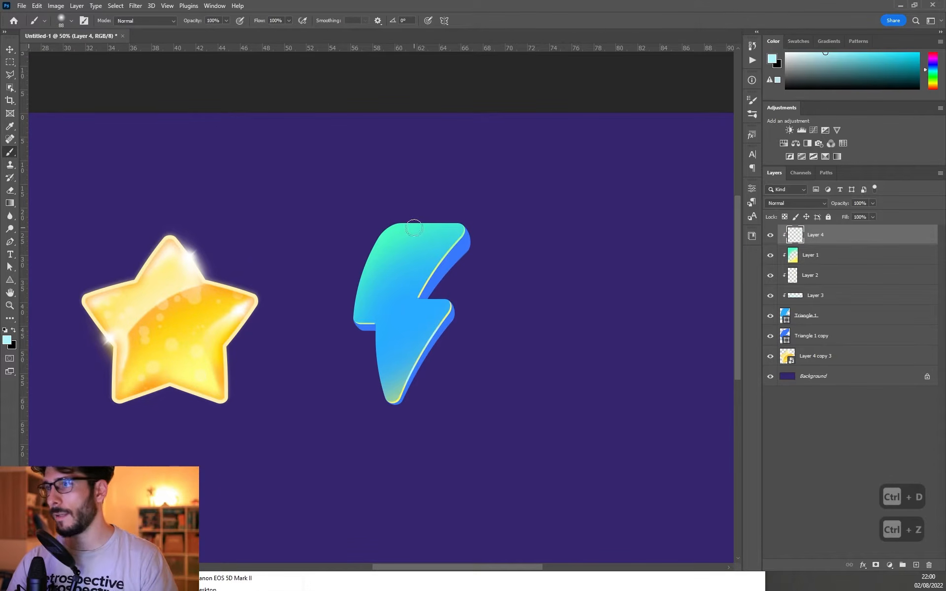
Paint a pale cyan highlight along the bolt's upper-left edge on Layer 4 and erase the excess over the lower half.
key("ctrl+z")
mouse_move(393, 224)
left_mouse_down()
mouse_move(365, 260)
mouse_move(356, 299)
left_mouse_up()
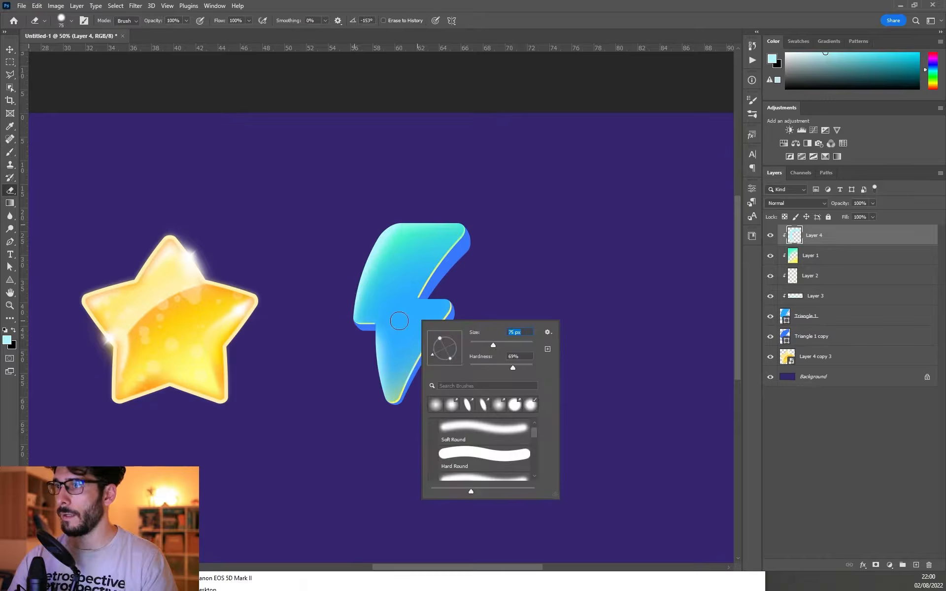
left_click_drag(391, 323, 401, 384)
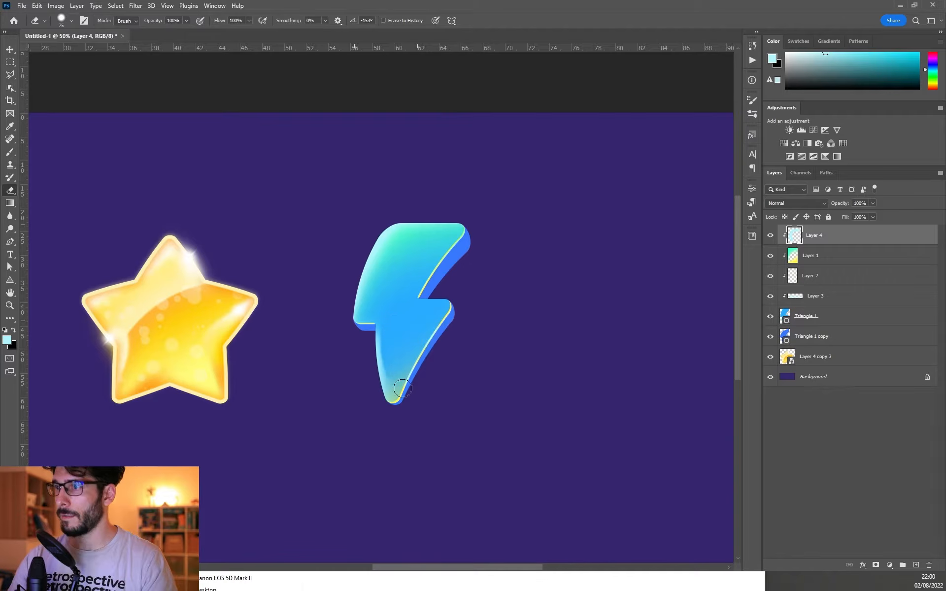
key("ctrl+z")
left_click_drag(390, 325, 409, 395)
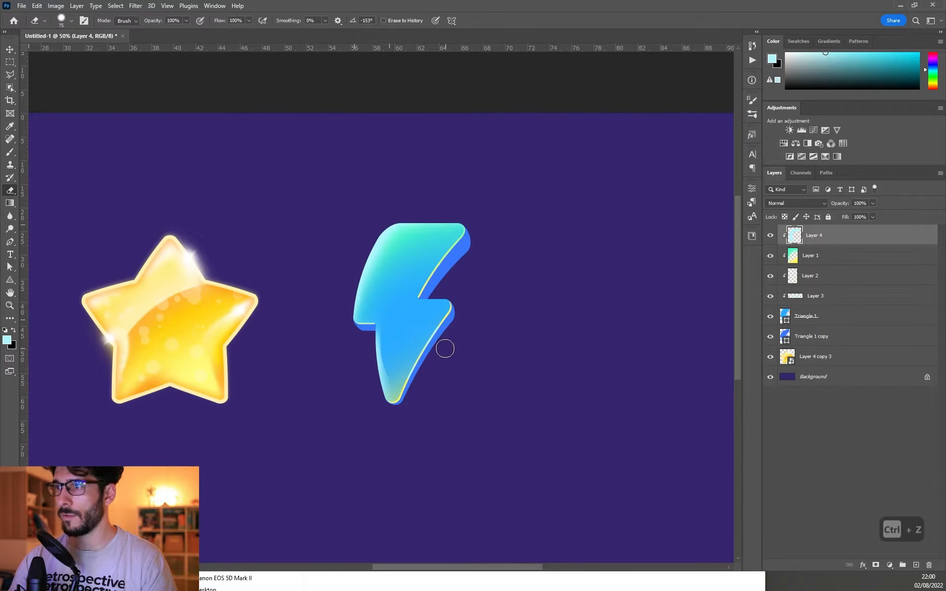
Enlarge the eraser to 125 px and trim the inner side of the pale highlight on the bolt's upper half, redoing unsatisfactory strokes.
key("bracketright")
key("bracketright")
key("bracketright")
key("bracketright")
left_click_drag(427, 240, 385, 306)
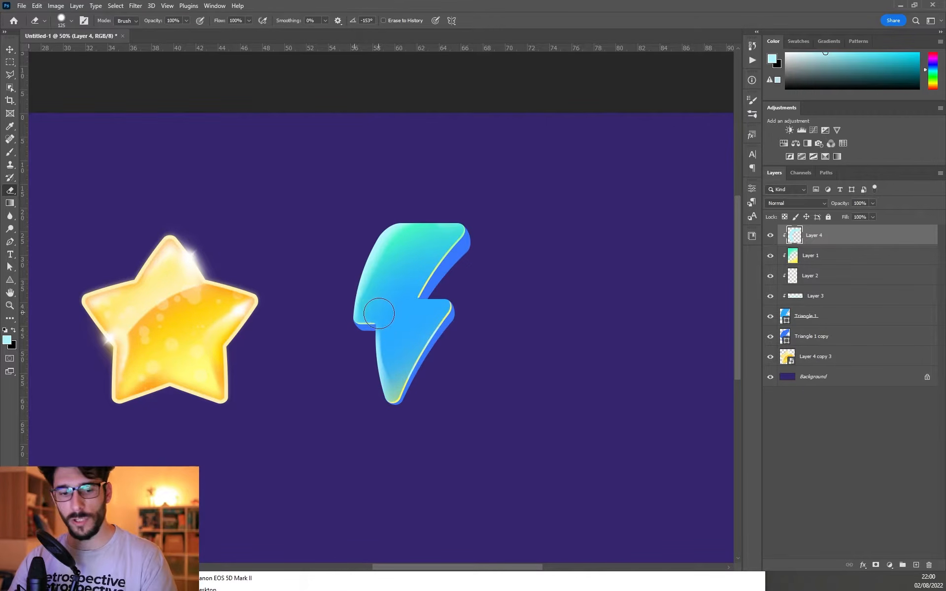
key("ctrl+z")
key("ctrl+z")
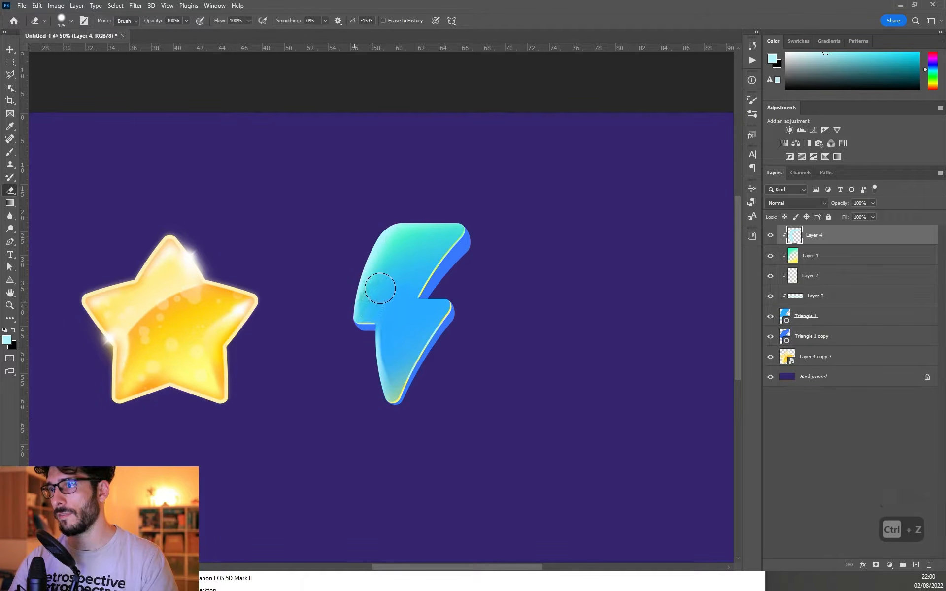
key("ctrl+z")
mouse_move(370, 305)
left_mouse_down()
mouse_move(402, 250)
mouse_move(458, 220)
left_mouse_up()
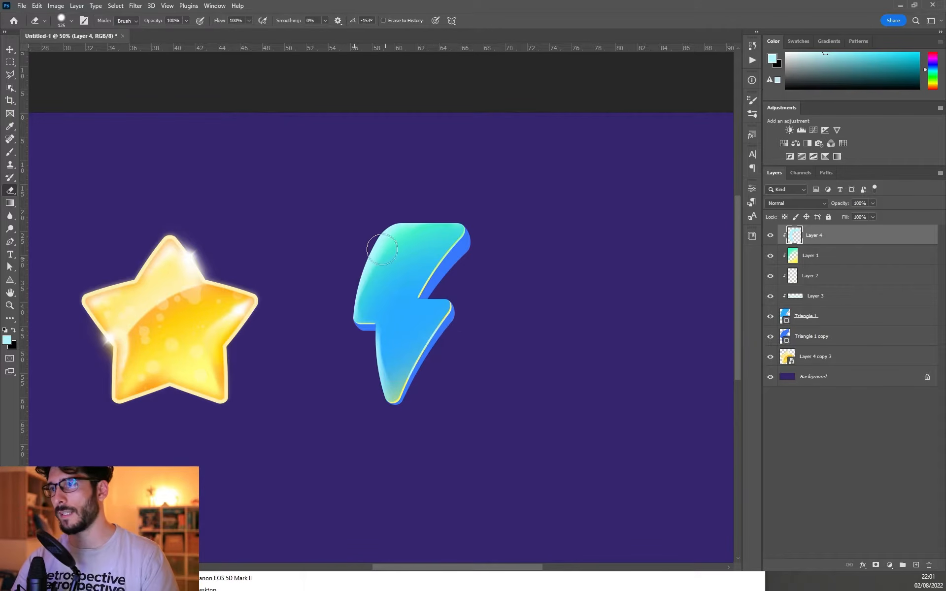
Set the brush to 136 px with a harder edge and paint a cream-white diagonal highlight across the bolt's upper half, undoing the misplaced stroke.
key("b")
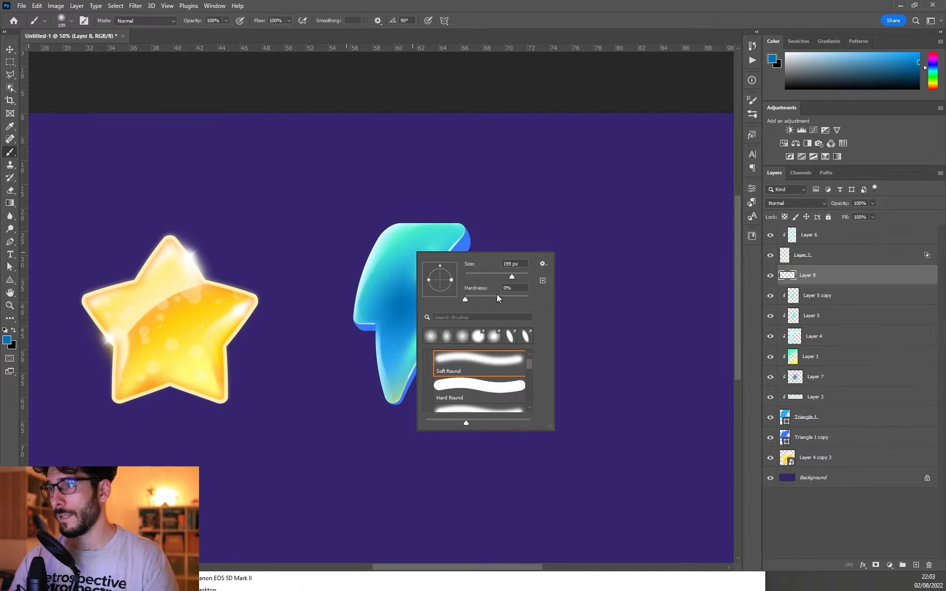
left_click_drag(508, 299, 517, 299)
left_click_drag(512, 276, 503, 276)
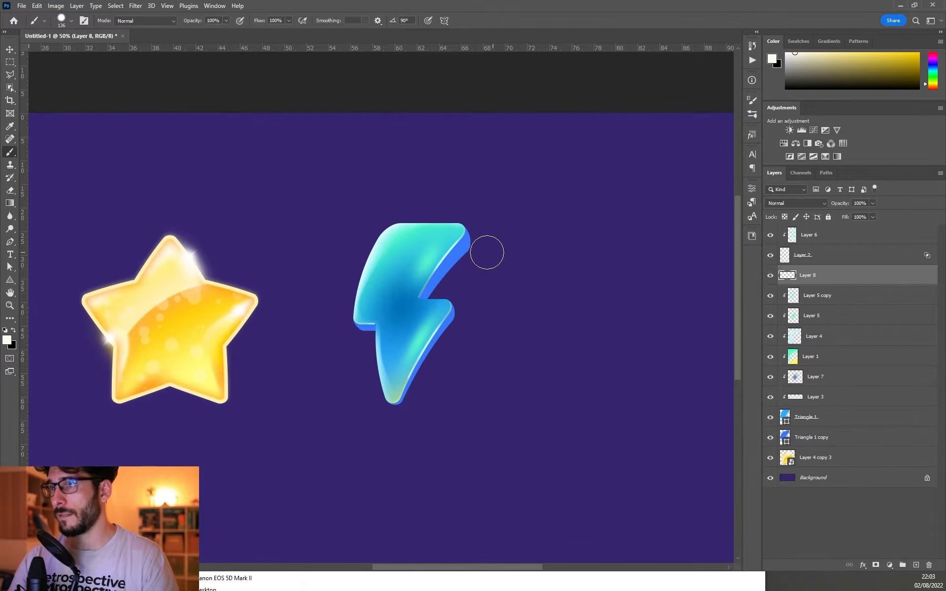
left_click_drag(471, 224, 339, 300)
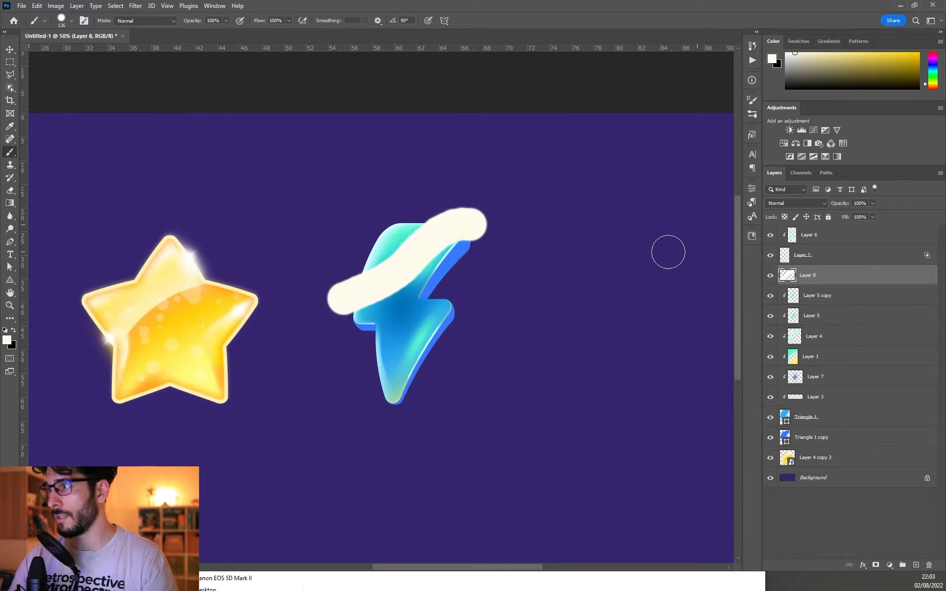
key("ctrl+z")
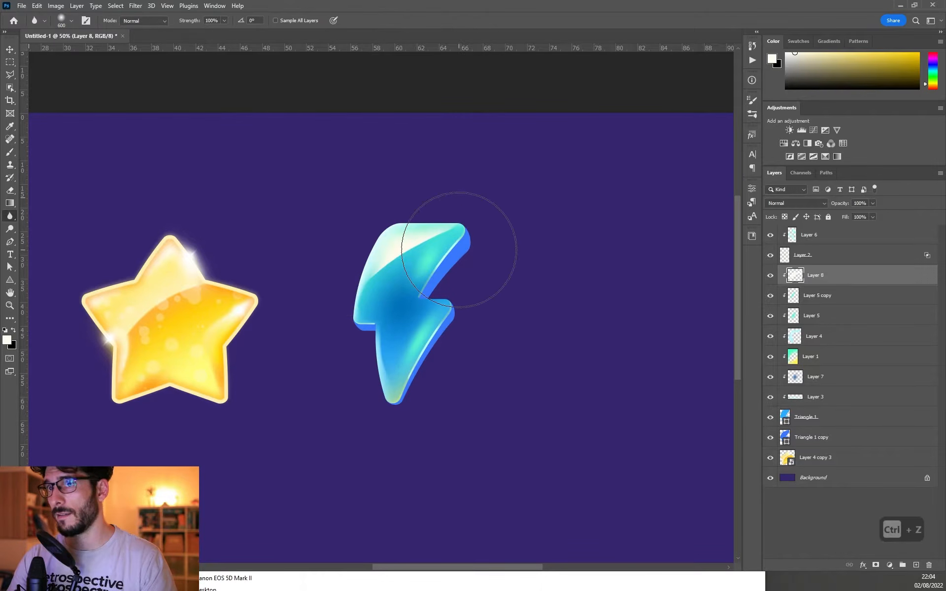
Try to soften both ends of the white highlight using the Blur tool at 200 px.
key("bracketleft")
key("bracketleft")
key("bracketleft")
key("bracketleft")
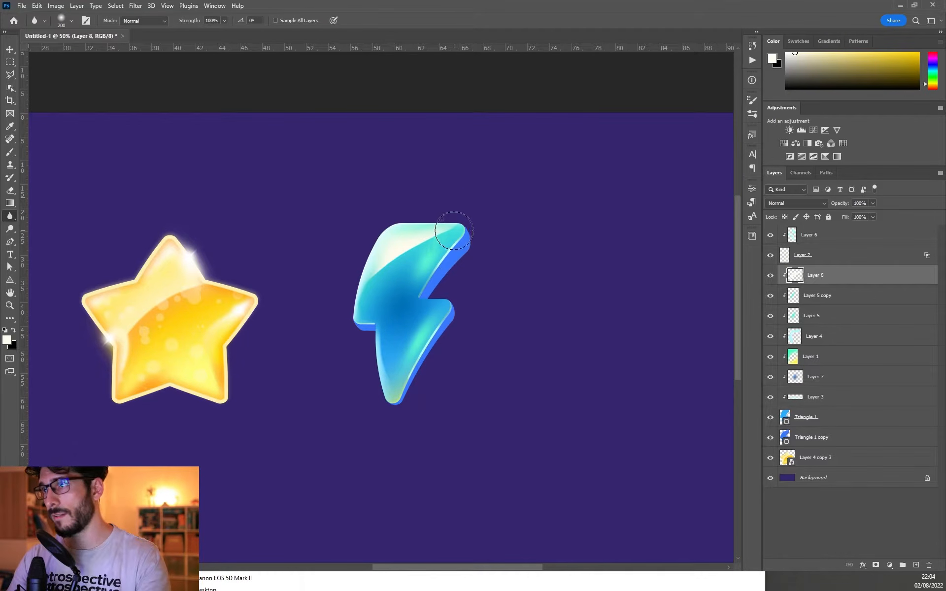
left_click_drag(450, 251, 462, 239)
left_click_drag(344, 309, 390, 276)
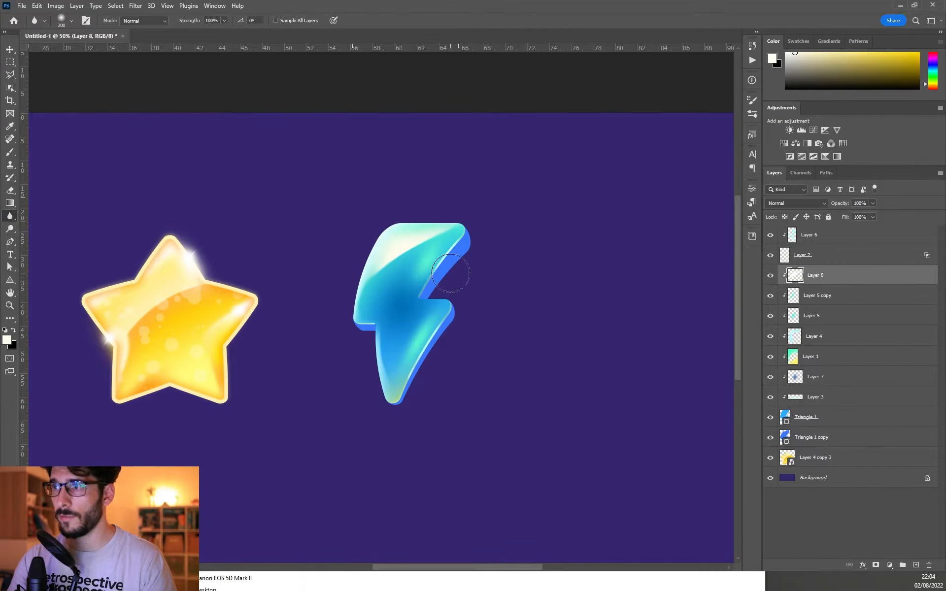
key("ctrl+z")
key("ctrl+z")
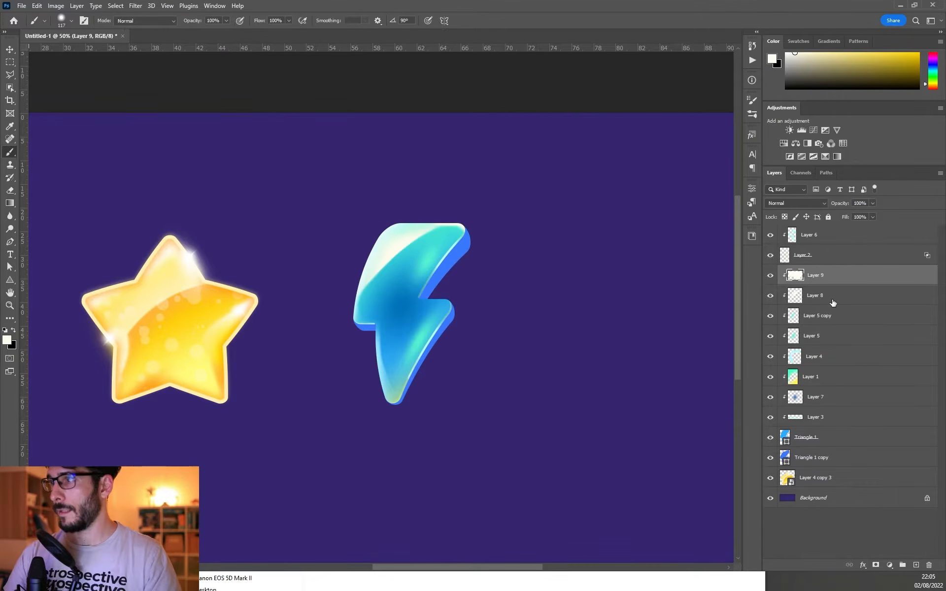
Duplicate the highlight on Layer 8, order the copy beneath it, and position the copy over the bolt's lower half.
left_click(831, 301)
key("v")
left_click_drag(409, 259, 423, 317)
key("ctrl+bracketleft")
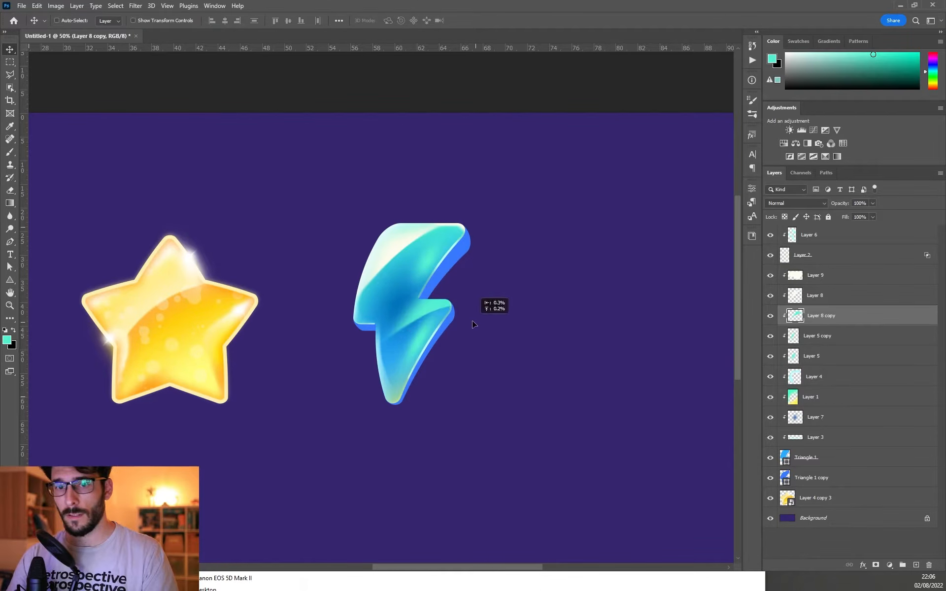
left_click_drag(588, 329, 585, 330)
key("e")
Add a new clipped layer above Layer 9, paint a turquoise streak on it with the brush, and position the streak over the bolt.
left_click(838, 275)
left_click(916, 565)
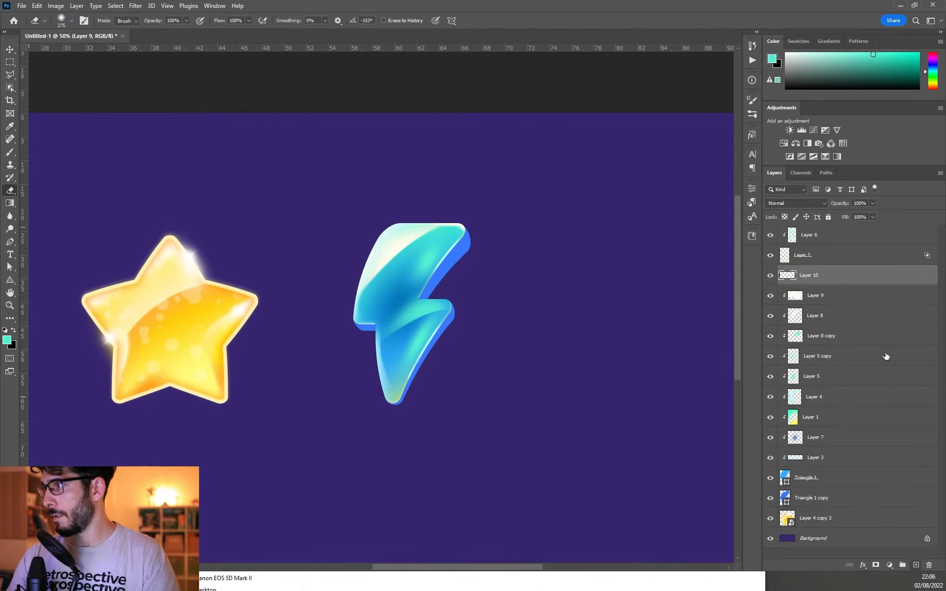
key("ctrl+alt+g")
key("b")
right_click(495, 283)
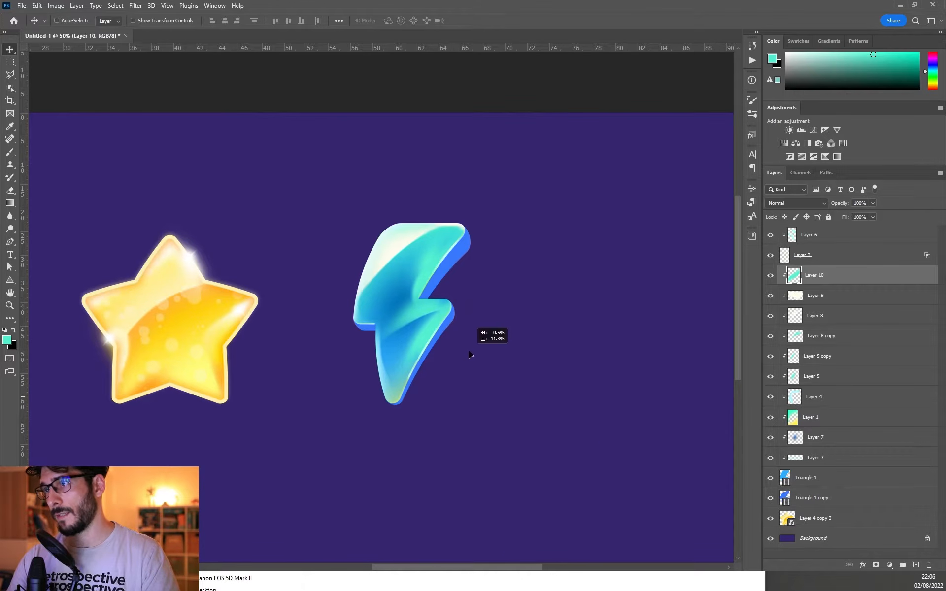
left_click_drag(470, 351, 493, 351)
key("ctrl+t")
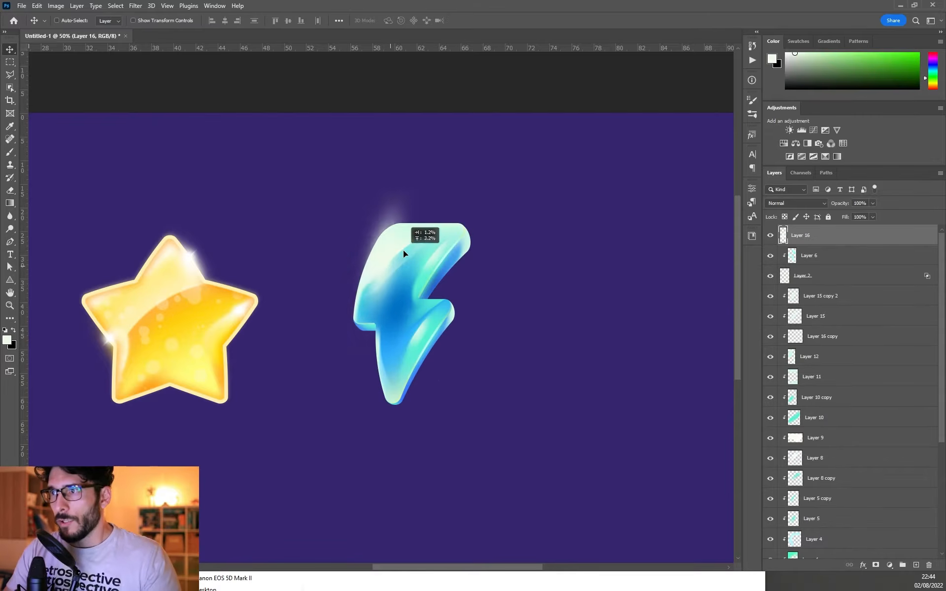
Fit the soft white glow on Layer 16 to the bolt's upper-left edge, and sample a turquoise from the bolt as the brush colour.
mouse_move(403, 249)
left_mouse_down()
mouse_move(390, 266)
mouse_move(403, 332)
mouse_move(401, 322)
mouse_move(441, 325)
left_mouse_up()
key("ctrl+t")
key("Return")
key("b")
left_click(431, 320, "alt")
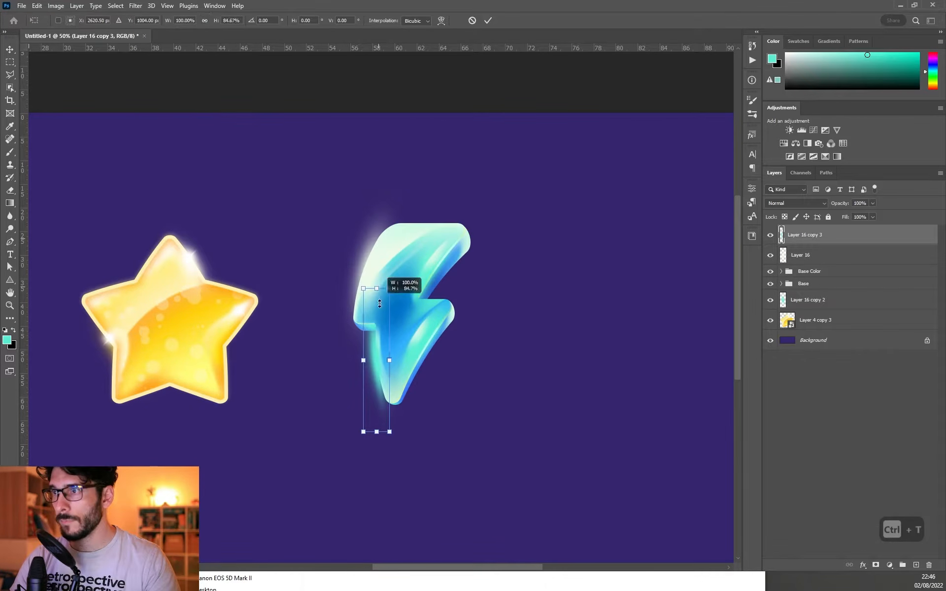
Scale the turquoise glow copy at the bolt's lower-left edge to about 72.7% height and adjust its Hue/Saturation.
mouse_move(376, 433)
left_mouse_down()
mouse_move(377, 405)
mouse_move(377, 415)
left_mouse_up()
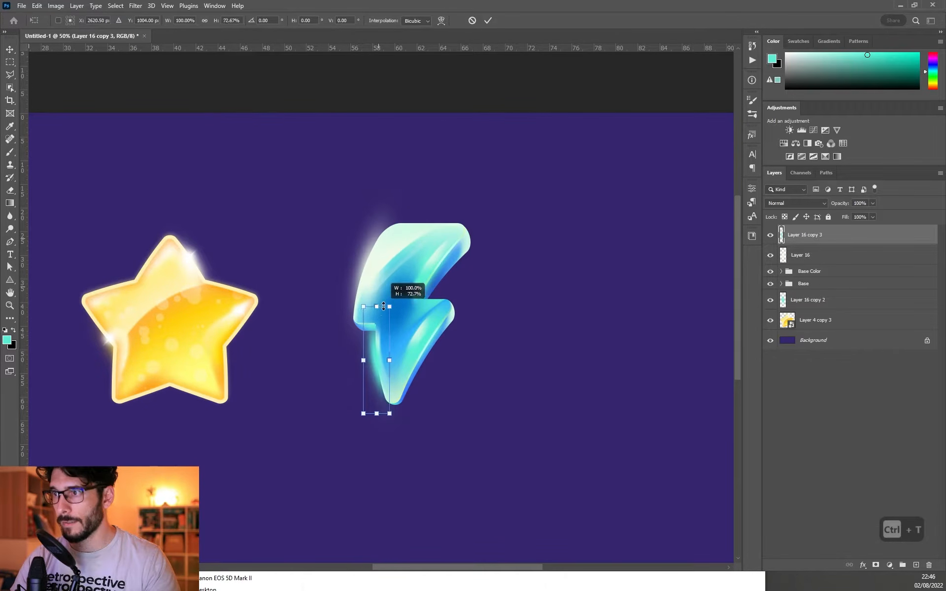
key("Return")
key("ctrl+u")
left_click_drag(655, 340, 680, 344)
key("Return")
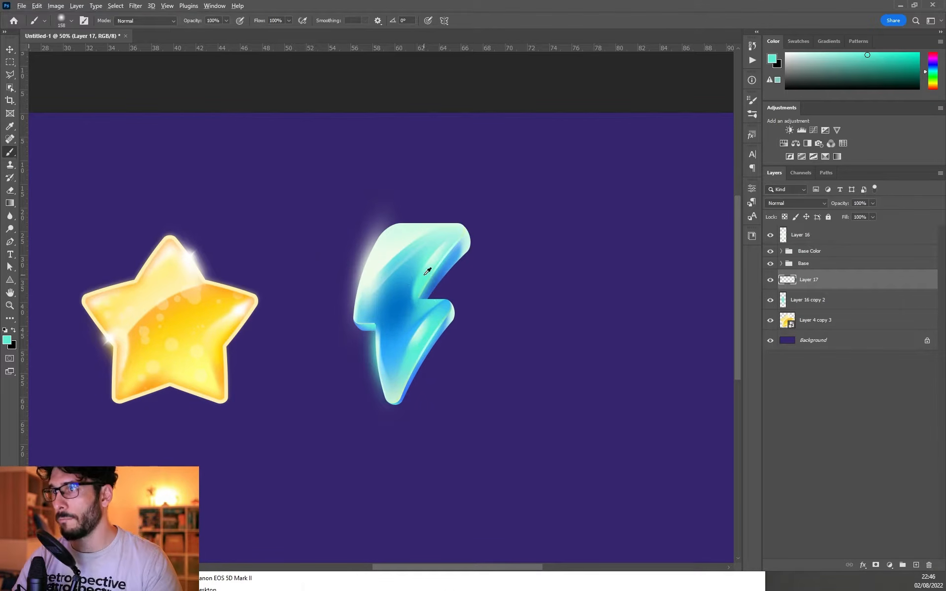
Sample a turquoise from the bolt, dab a soft glow onto Layer 17, and position it behind the bolt's lower-right side.
left_click(424, 274, "alt")
left_click(439, 298)
key("v")
left_click_drag(510, 288, 494, 295)
Stretch and skew the Layer 17 glow outward to the bolt's upper right, and trim its lower edge with an angled, elliptical soft eraser.
key("ctrl+t")
left_click_drag(512, 209, 622, 151)
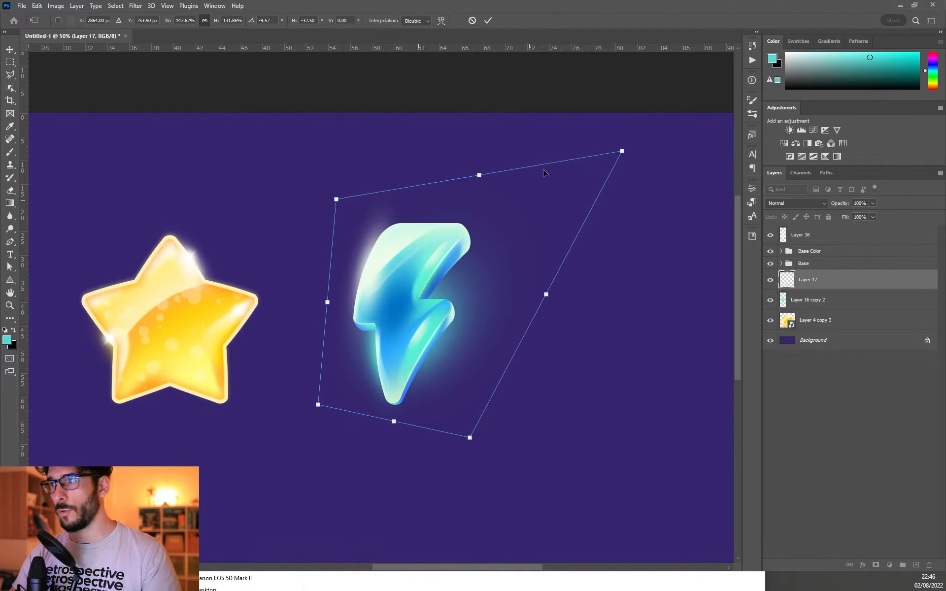
left_click_drag(480, 176, 498, 173)
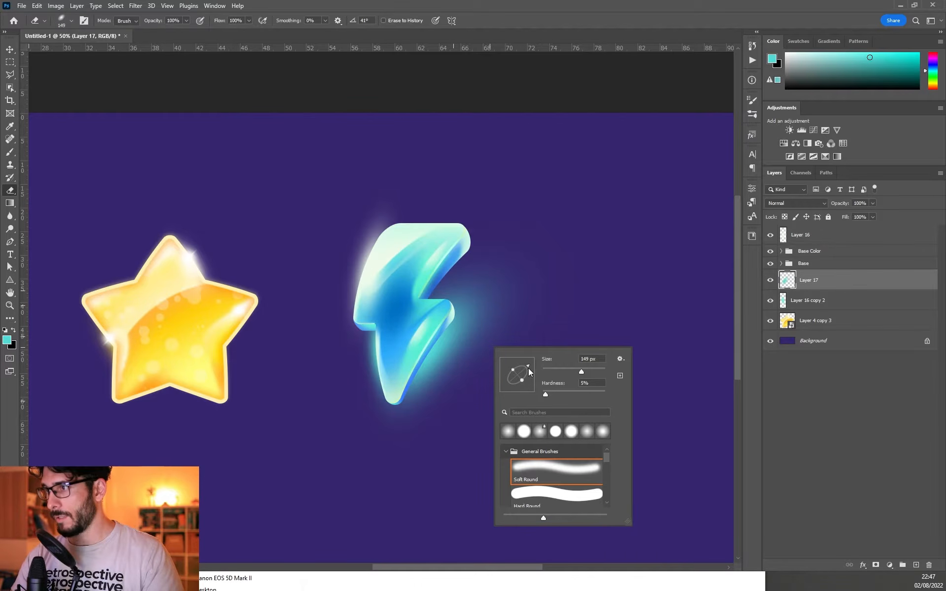
left_click_drag(528, 368, 594, 372)
left_click(443, 418)
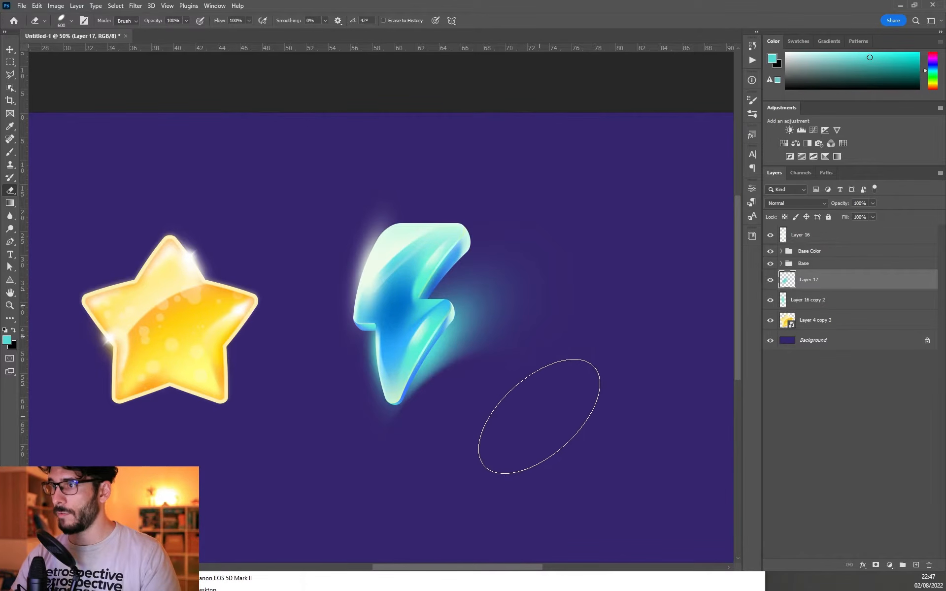
Paint a large soft turquoise glow on a new layer behind the bolt's lower-right edge, and lower its opacity.
key("b")
key("ctrl+shift+alt+n")
left_click(433, 348)
left_click(444, 351)
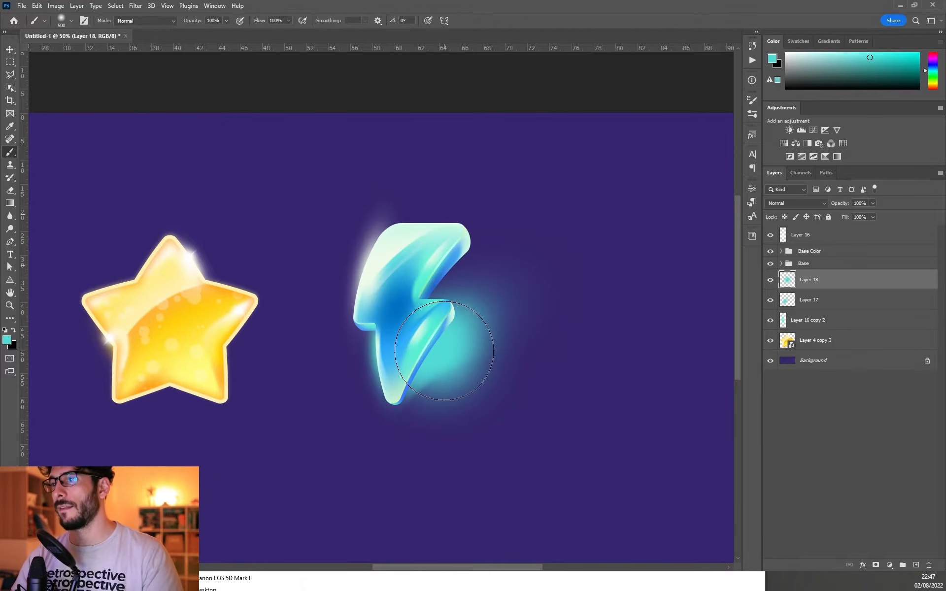
key("v")
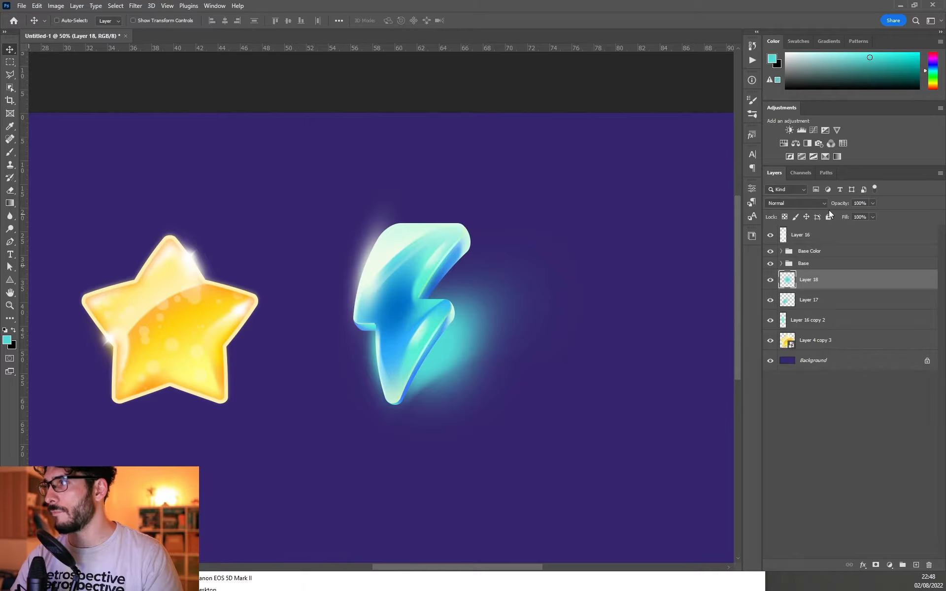
left_click_drag(839, 208, 816, 211)
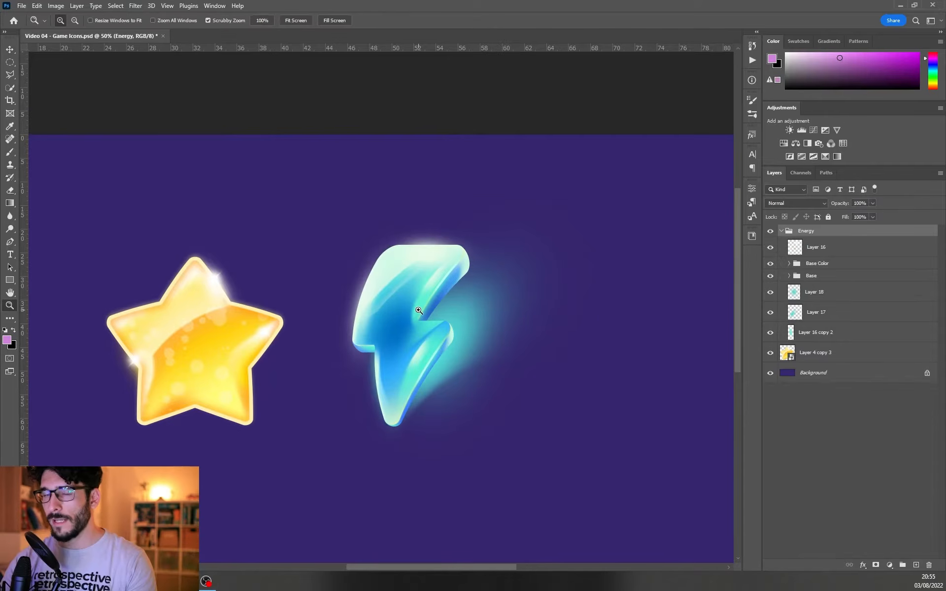
Add an Inner Shadow to Triangle 1: pale yellow, Linear Dodge (Add), 90% opacity, 132° angle, 0 px distance, 60% choke.
key("v")
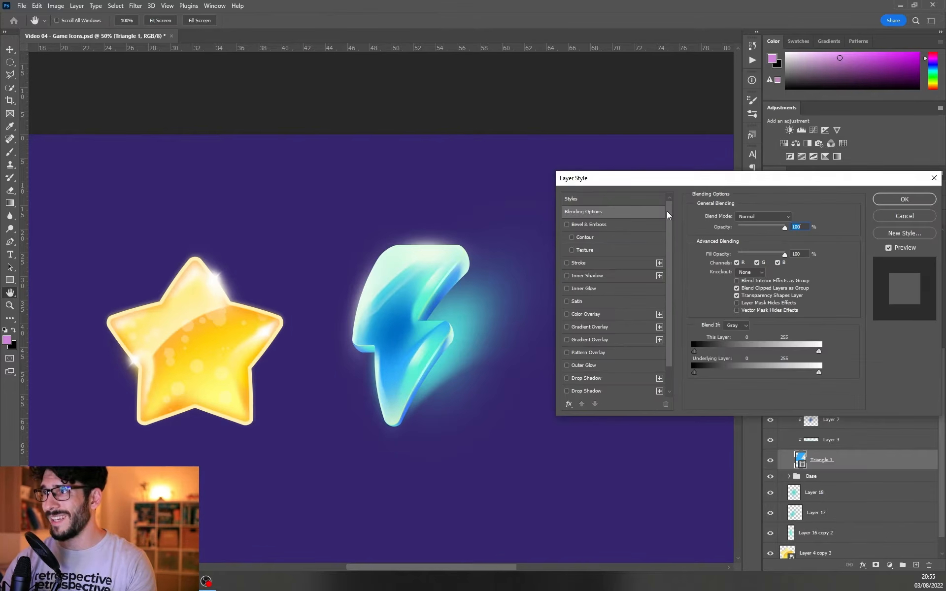
left_click(567, 276)
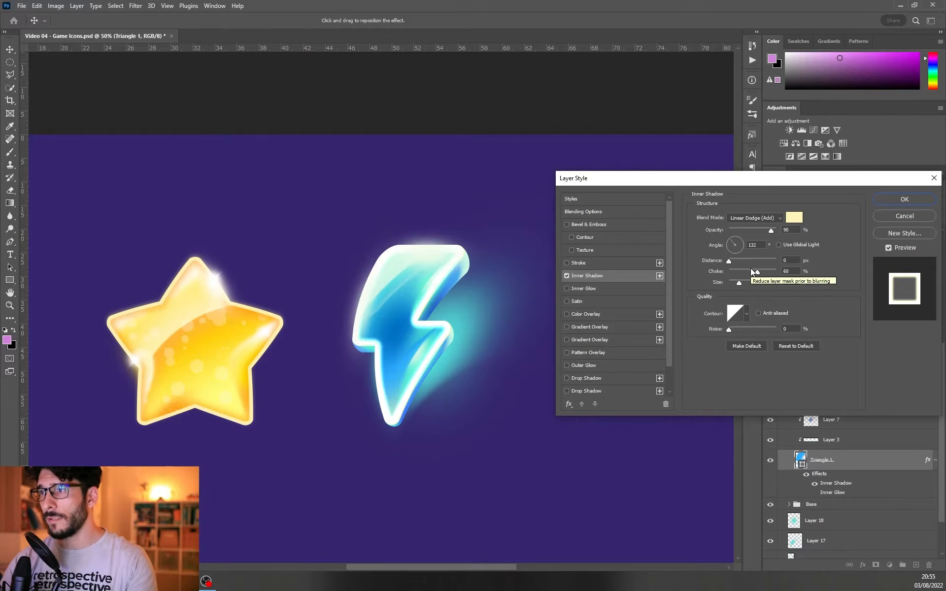
left_click(922, 202)
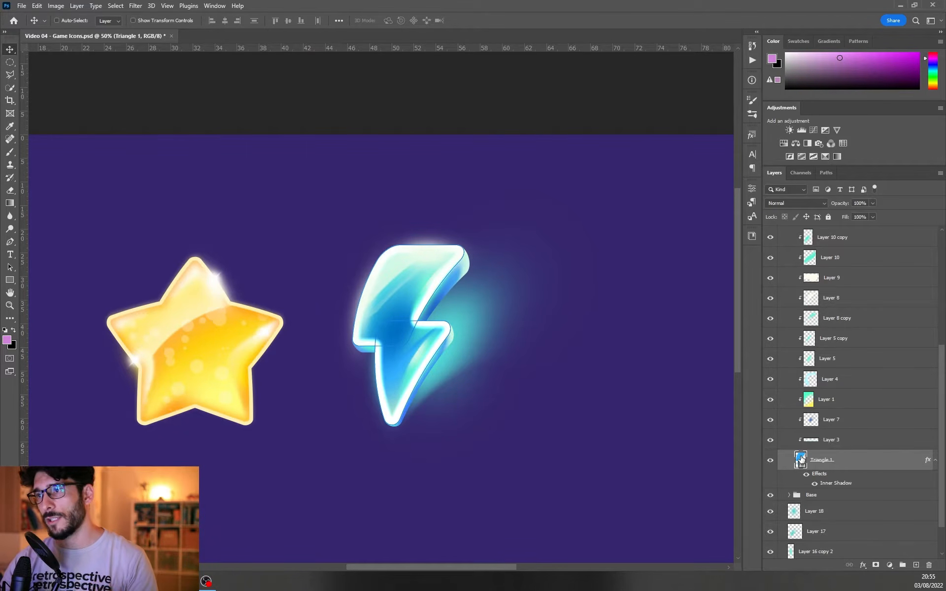
Load Triangle 1's outline as a selection and brush blue shading along the bolt's left side on a new clipped layer above it.
key("ctrl+d")
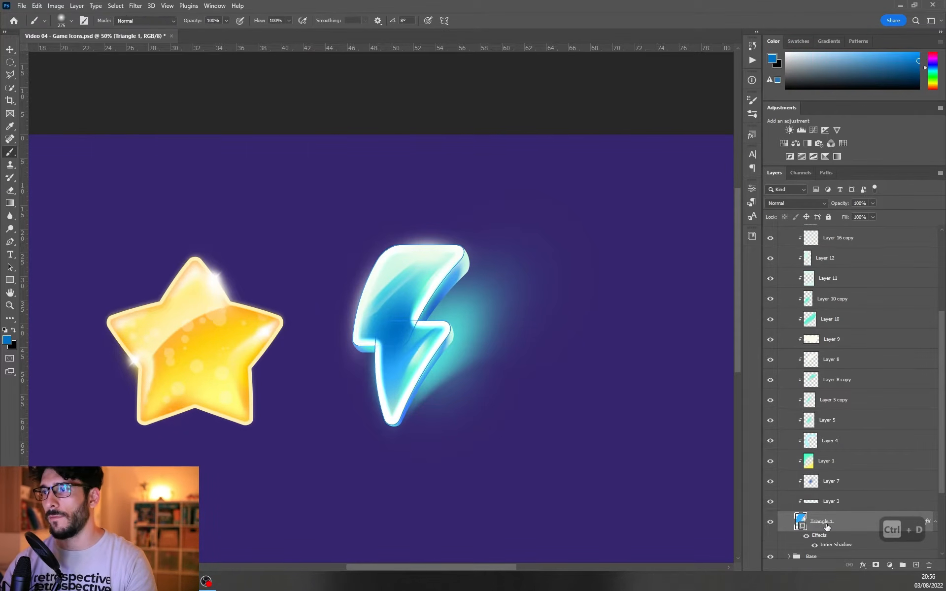
left_click(802, 521, "ctrl")
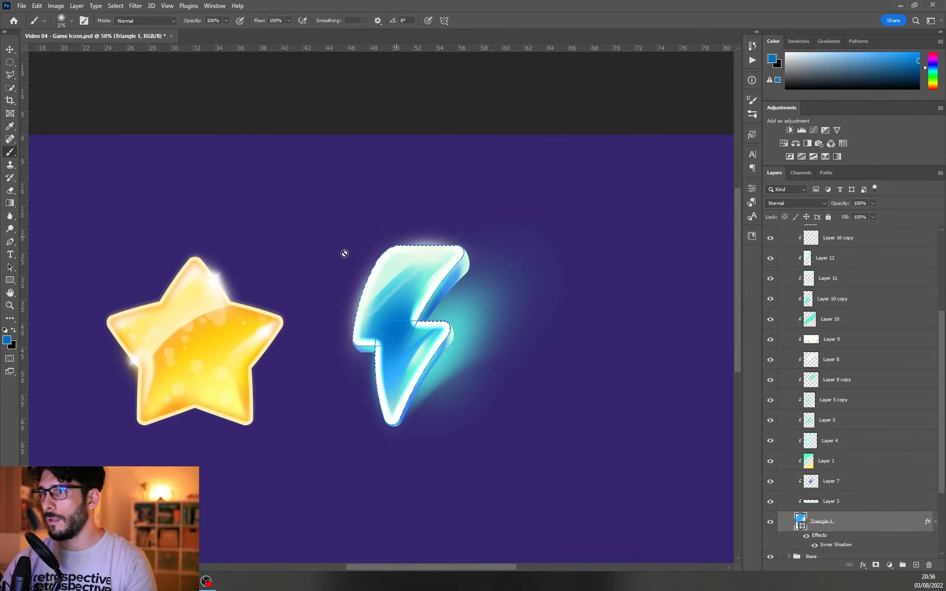
left_click(915, 565)
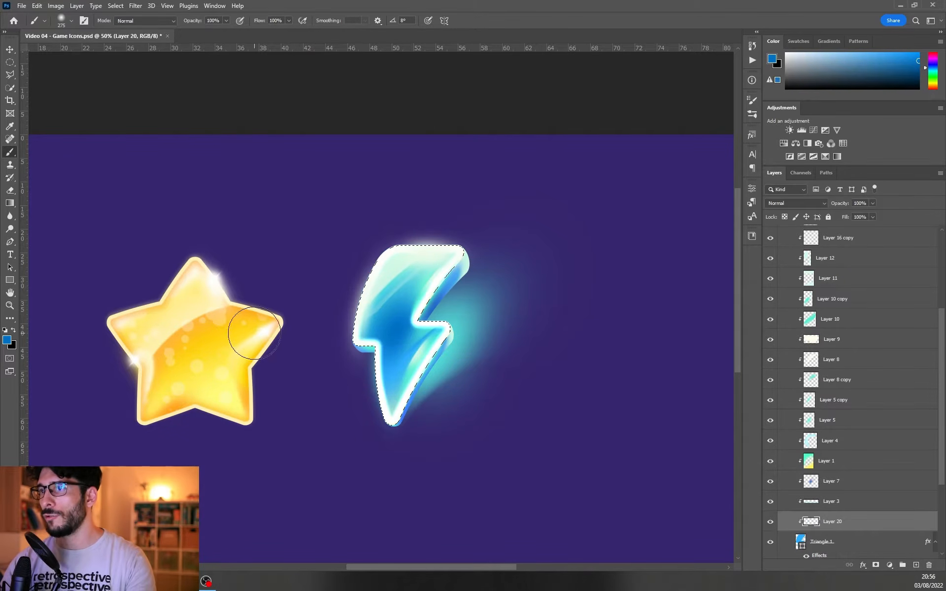
mouse_move(341, 364)
left_mouse_down()
mouse_move(394, 180)
mouse_move(363, 363)
left_mouse_up()
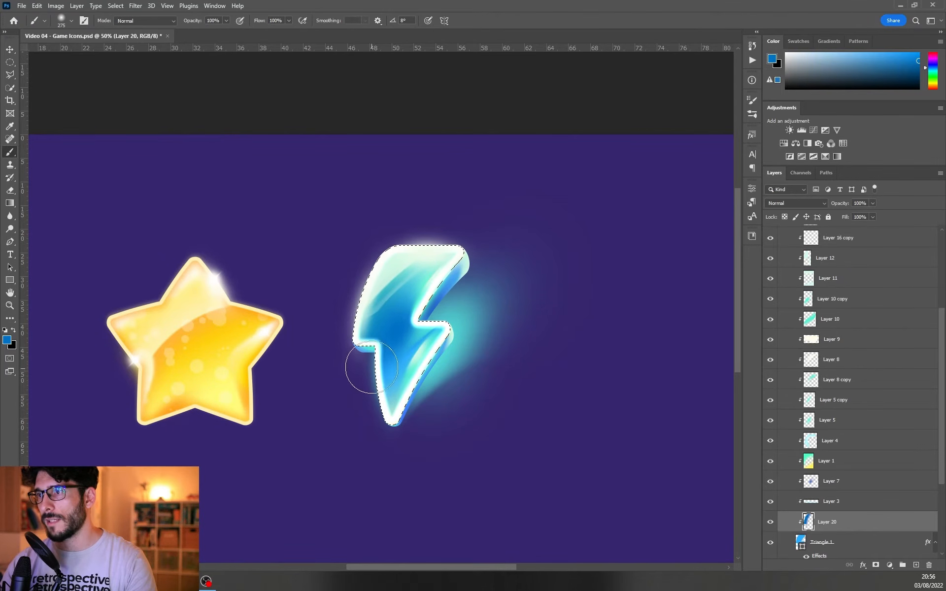
key("ctrl+d")
Transform the blue shading on Layer 20 to sit inside the bolt's bright rim, and raise the layer above Layer 4.
key("ctrl+t")
left_click_drag(450, 245, 444, 255)
left_click_drag(406, 318, 417, 318)
key("Return")
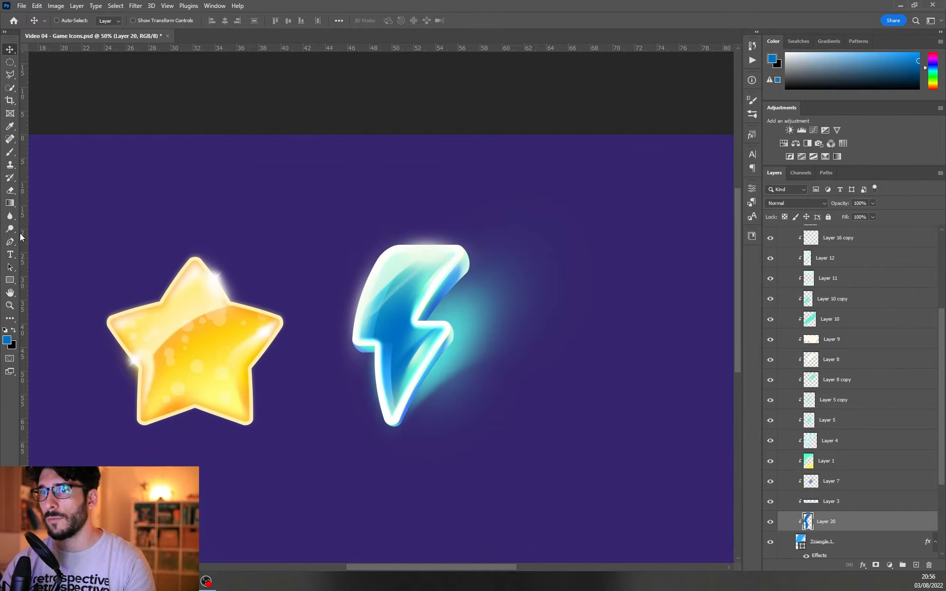
key("ctrl+bracketright")
key("ctrl+bracketright")
key("ctrl+bracketright")
key("ctrl+bracketright")
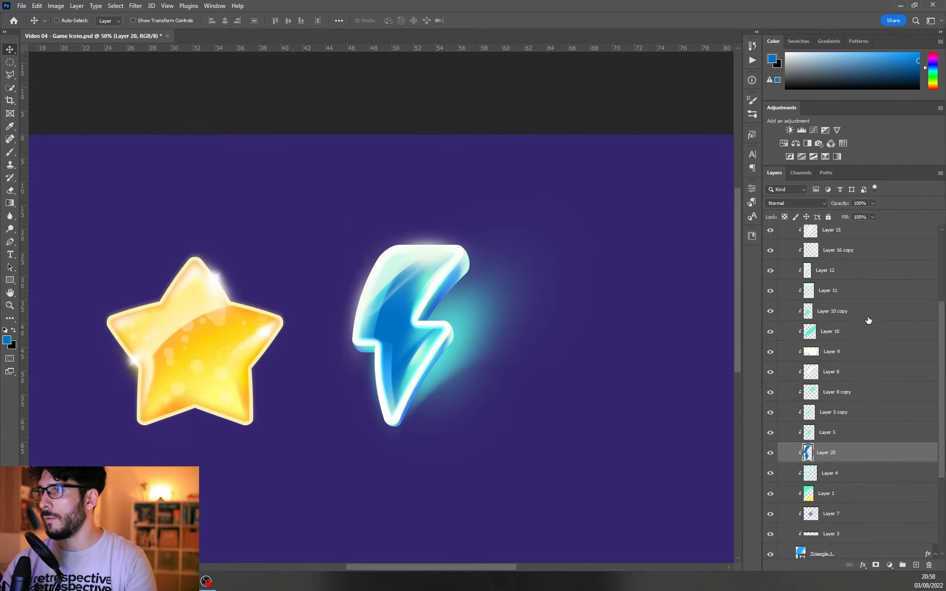
Collapse the Base Color and Energy groups and convert the Energy group to a smart object.
scroll(833, 312, "up", 8)
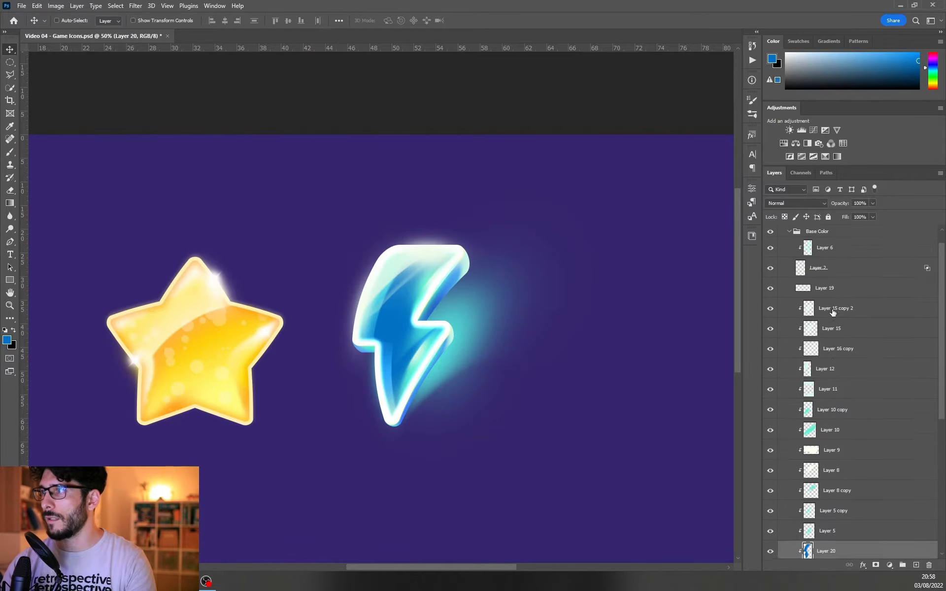
left_click(790, 264)
left_click(781, 231)
right_click(829, 230)
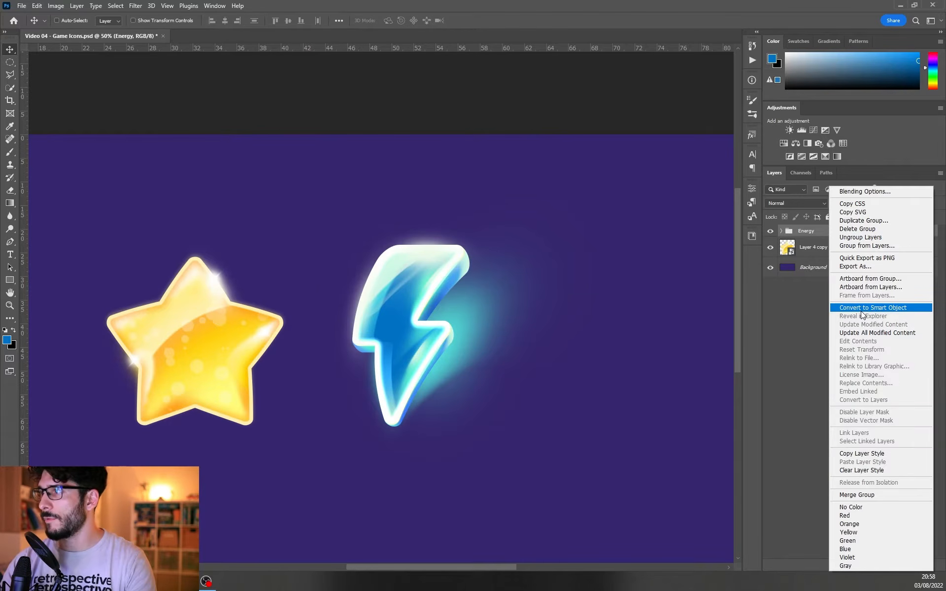
left_click(861, 310)
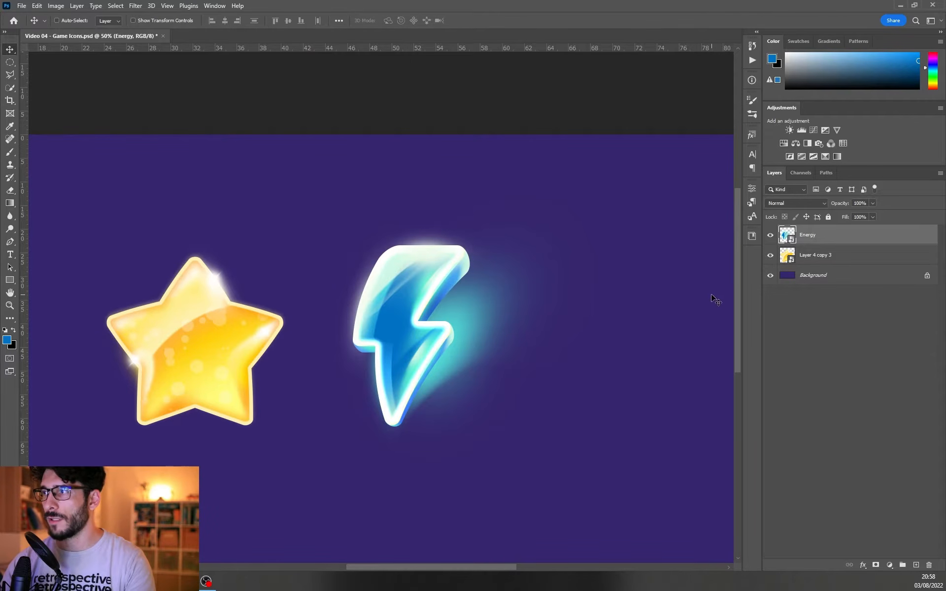
Apply Color Balance to the Energy bolt's midtones with levels of about -70, +77 and -20.
key("ctrl+b")
left_click_drag(608, 222, 624, 243)
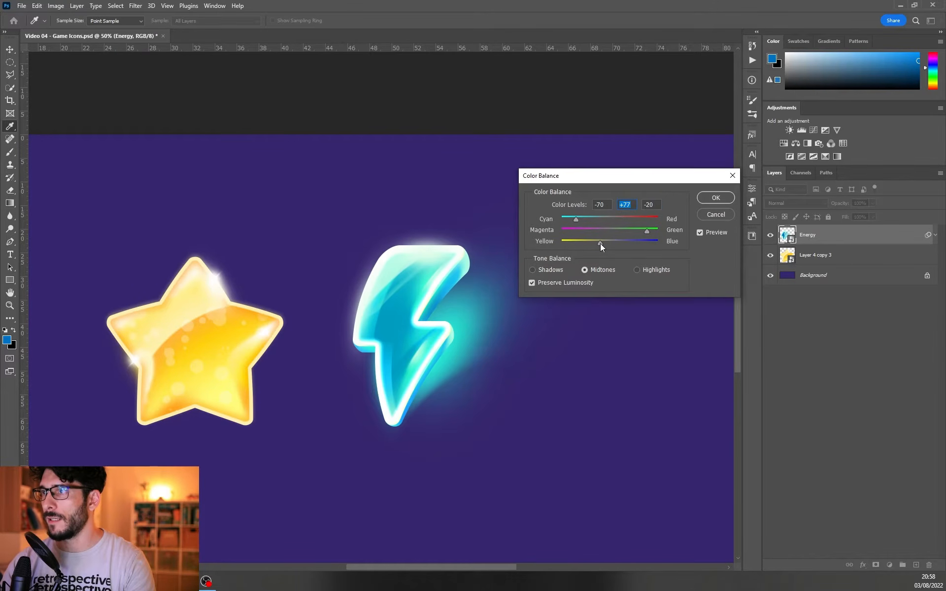
key("Return")
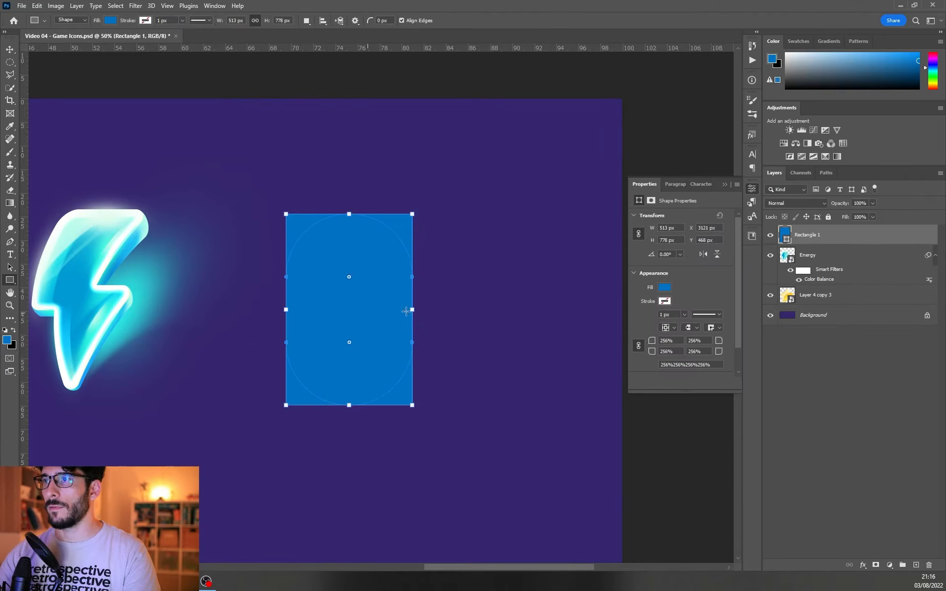
Fully round the blue rectangle's corners with a 256 radius, and place a copy rotated 90° across its lower part.
key("Return")
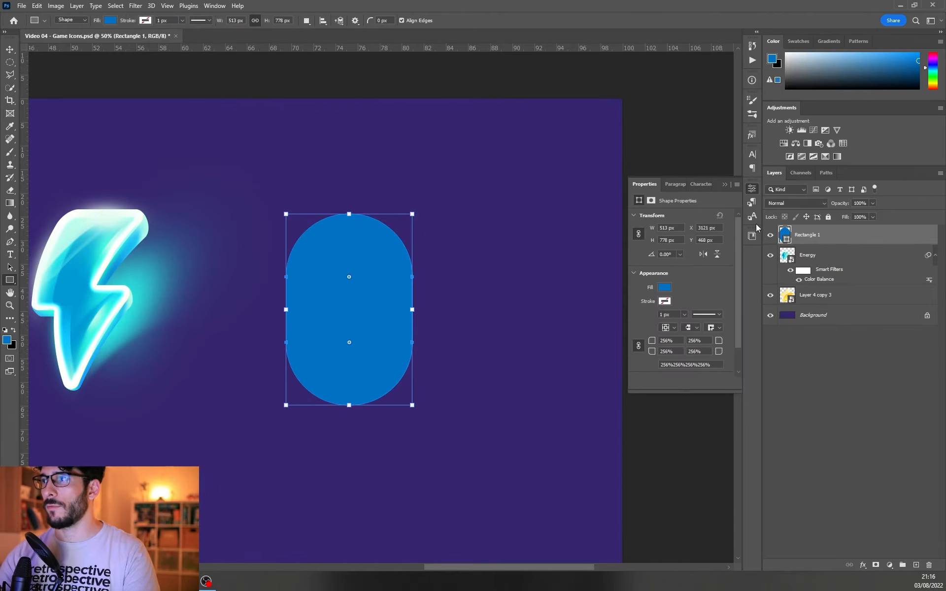
left_click(749, 190)
key("v")
key("ctrl+j")
key("ctrl+t")
left_click_drag(403, 196, 485, 361)
left_click_drag(327, 302, 358, 322)
key("Return")
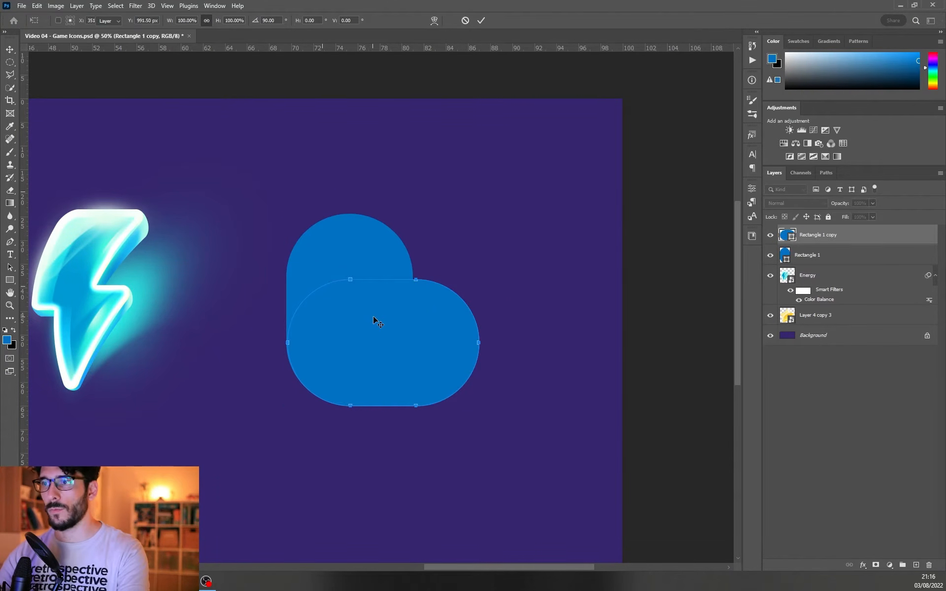
Merge the two rounded rectangles into one shape layer and rotate it so the heart points straight down.
left_click(792, 250, "ctrl")
key("ctrl+e")
key("ctrl+t")
left_click_drag(507, 235, 394, 179)
key("Return")
Apply a slight Inflate warp to the heart shape.
key("ctrl+t")
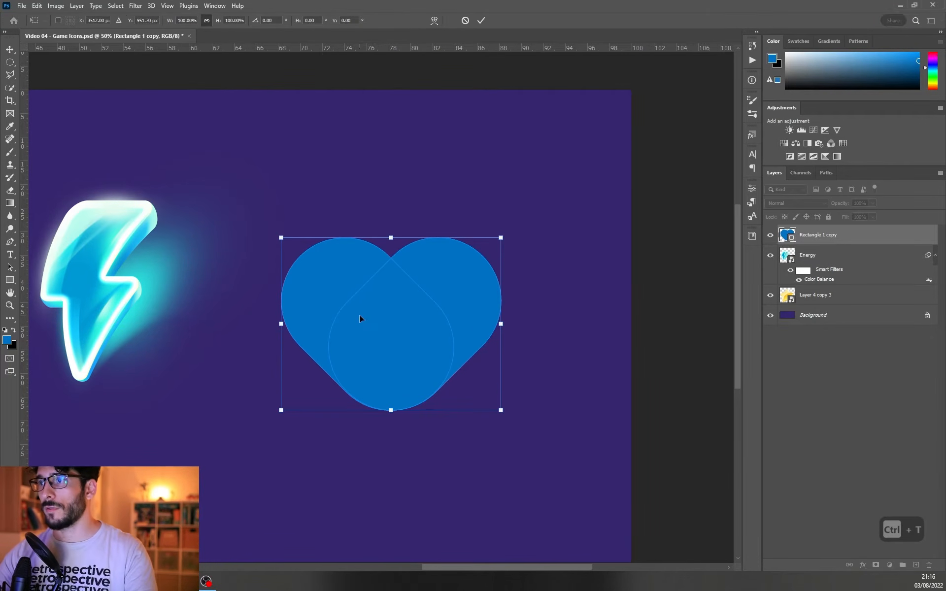
right_click(359, 316)
left_click(399, 383)
left_click(236, 19)
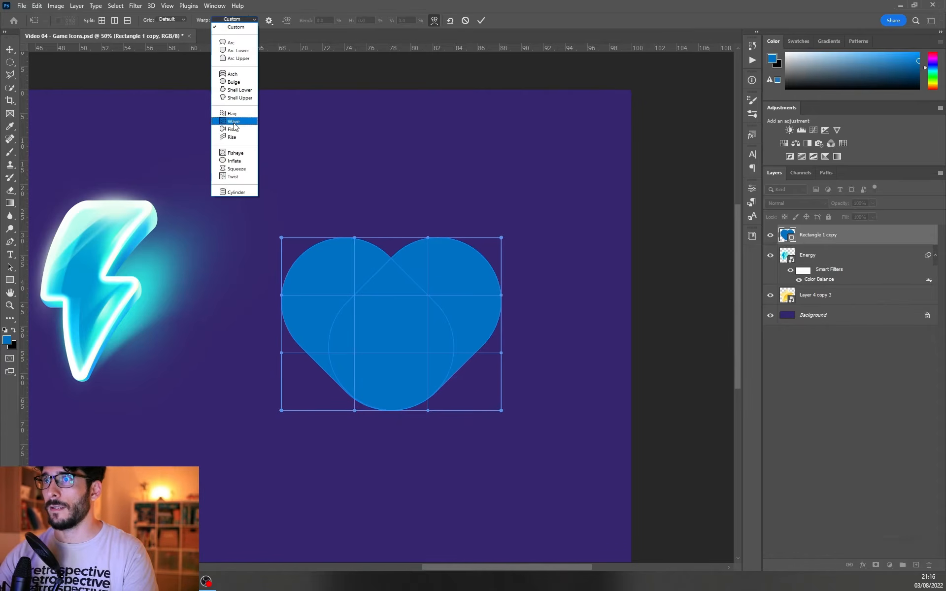
left_click(235, 165)
left_click_drag(390, 284, 391, 291)
key("Return")
Narrow the heart slightly while keeping its height and centre.
key("ctrl+t")
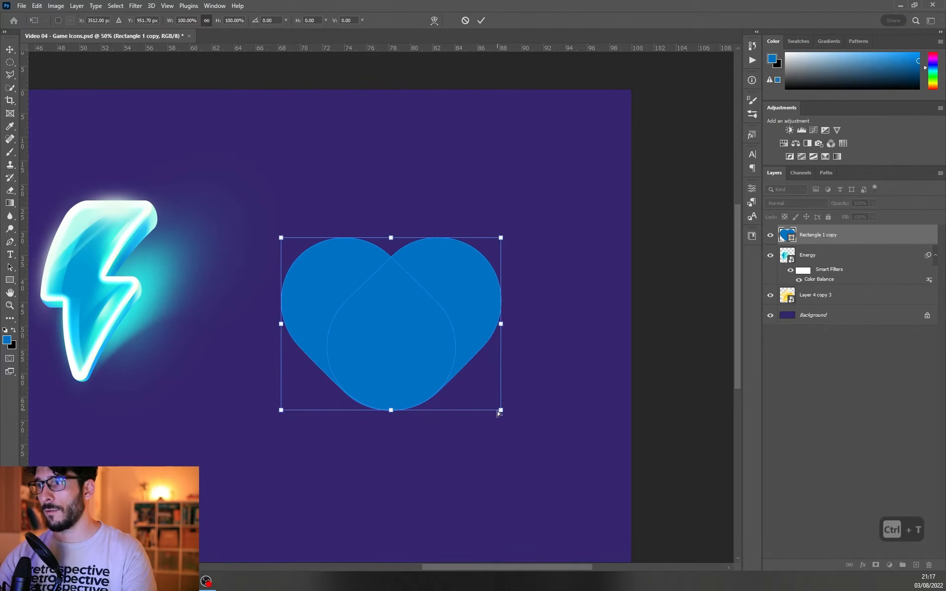
left_click_drag(502, 411, 488, 414)
key("Return")
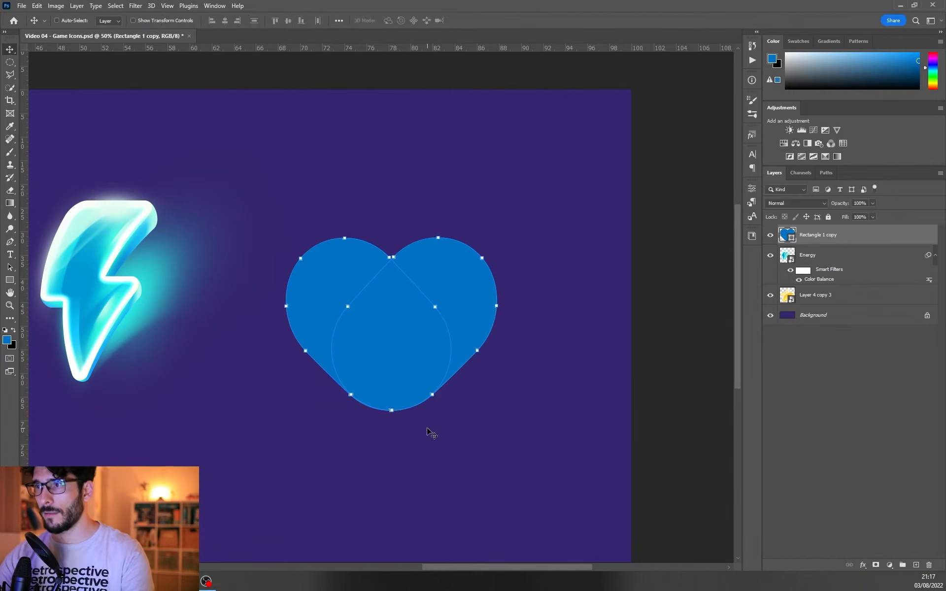
Select the anchor points around the heart's rounded lower tip for reshaping with the Direct Selection tool.
key("a")
key("ctrl+z")
left_click_drag(382, 428, 441, 401)
left_click(331, 399)
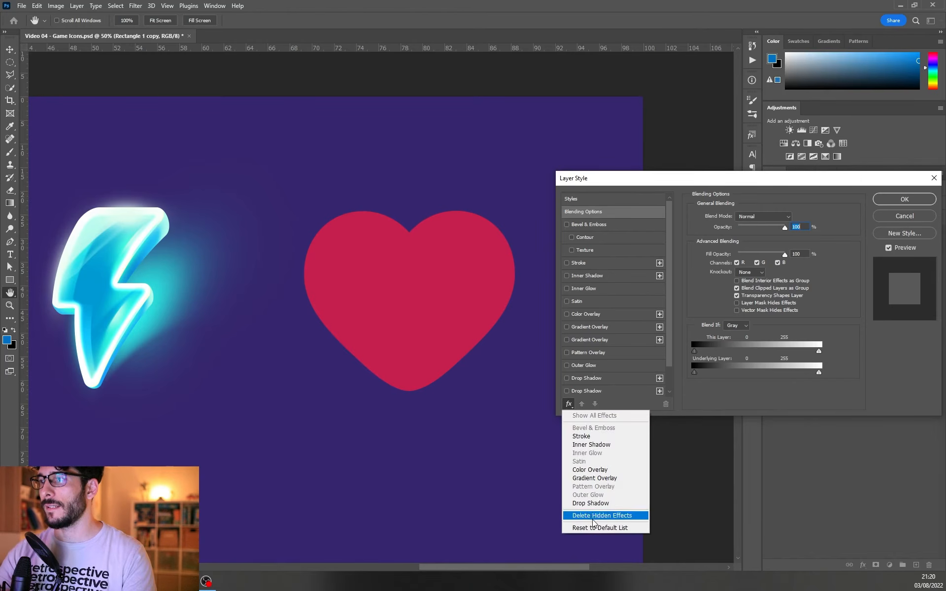
Reset the heart's layer effects list to default and add a linear dark-red-to-transparent Gradient Overlay at 90° and 75% scale.
left_click(601, 526)
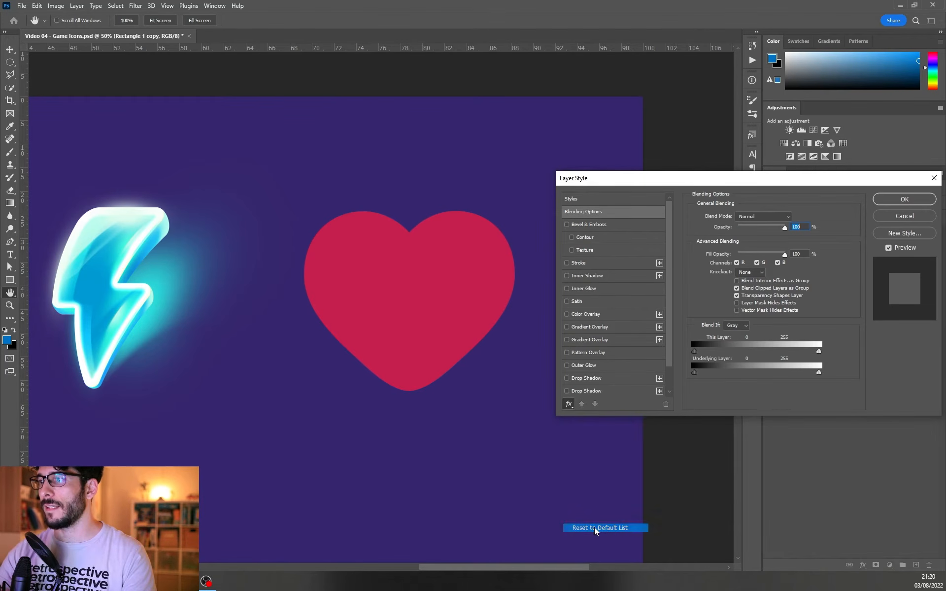
left_click(567, 327)
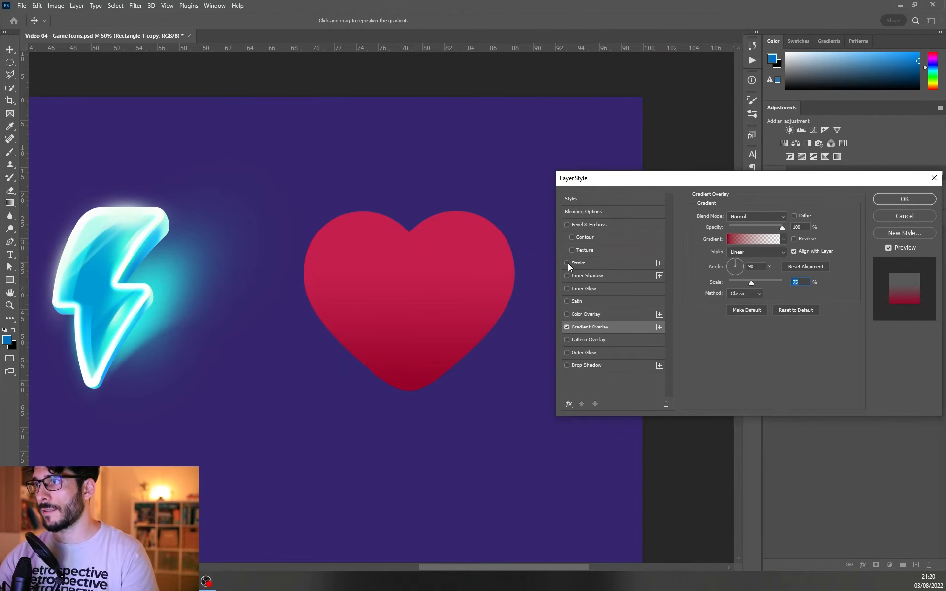
Add an outside Stroke of 21 px to the heart in a very dark purple.
left_click(568, 267)
left_click(717, 288)
left_click(686, 442)
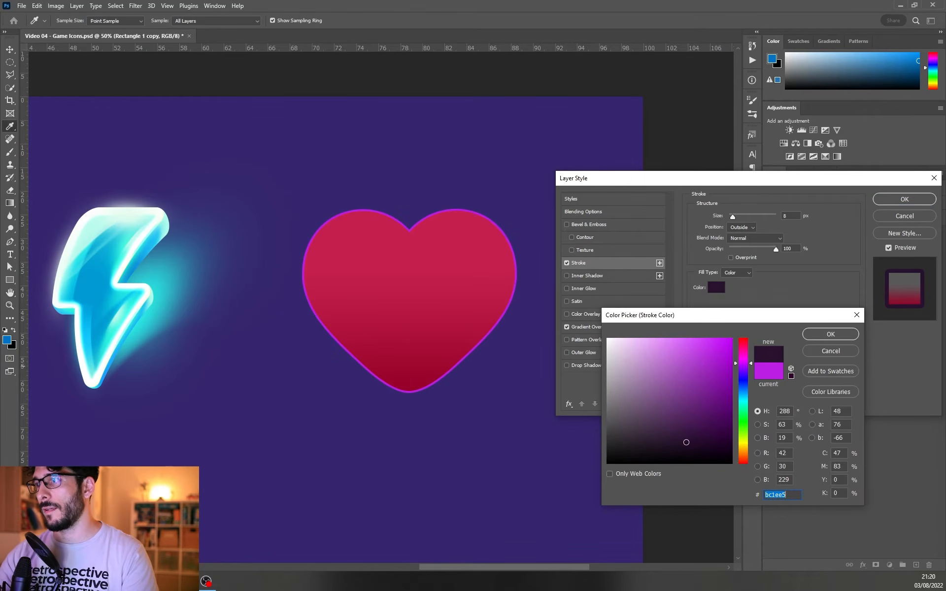
left_click(705, 427)
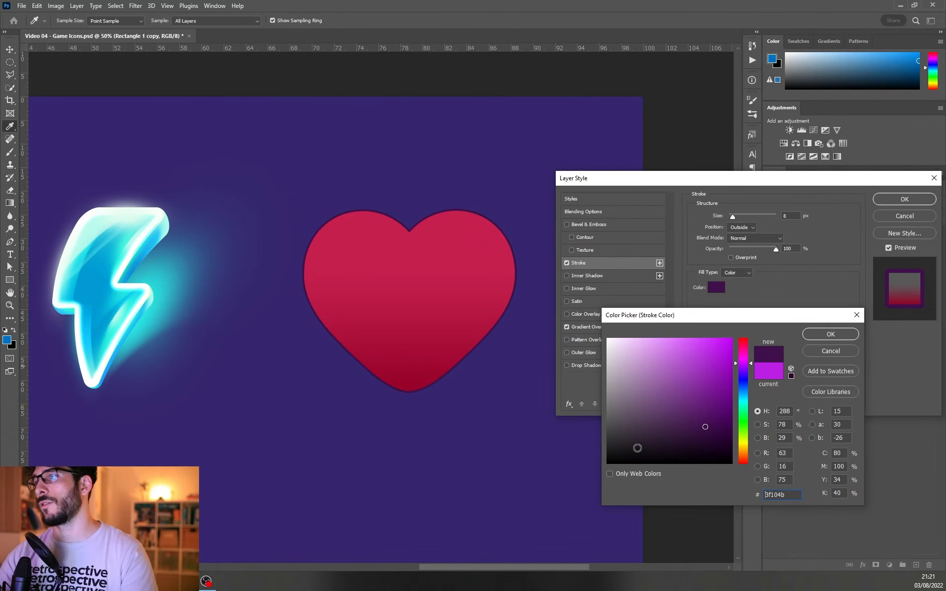
left_click(690, 417)
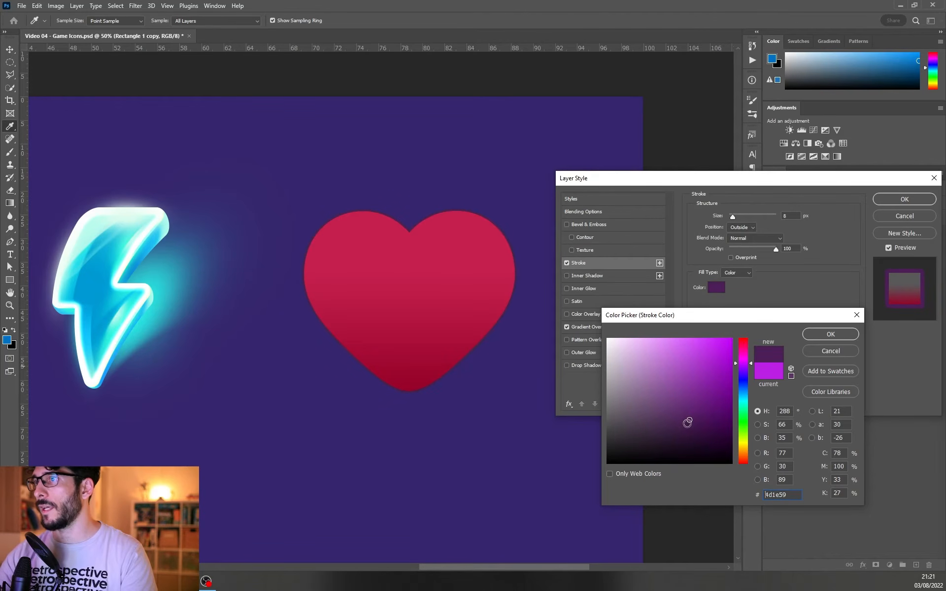
left_click(840, 333)
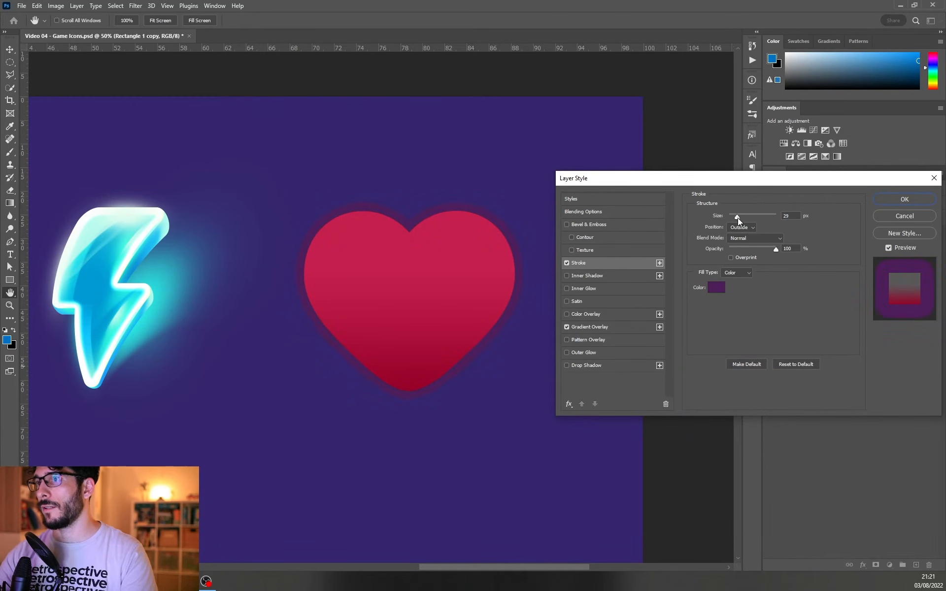
left_click_drag(737, 217, 736, 218)
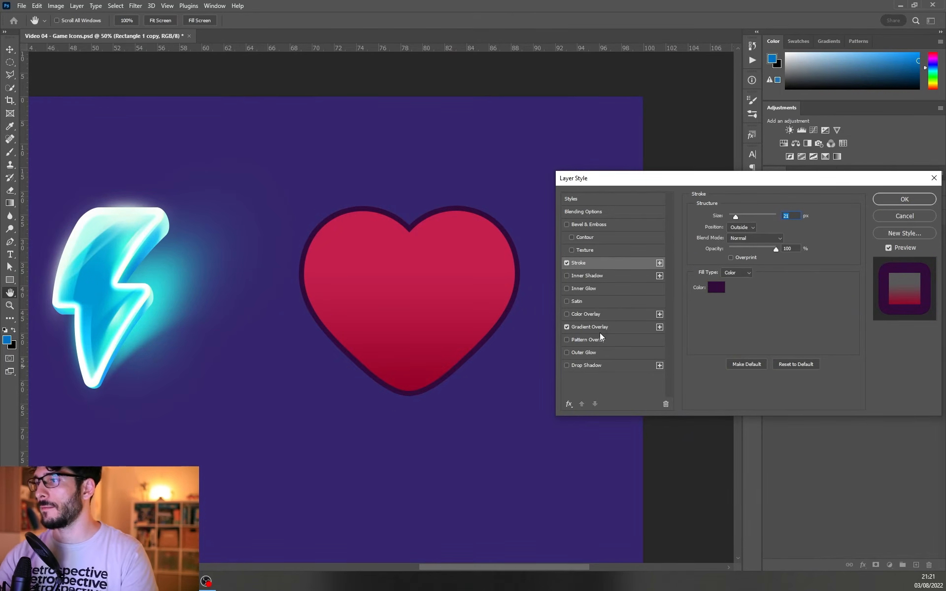
Add an off-white Drop Shadow outline with 0 px distance, 100% spread and 43 px size, plus a second purple Drop Shadow beneath it.
left_click(567, 367)
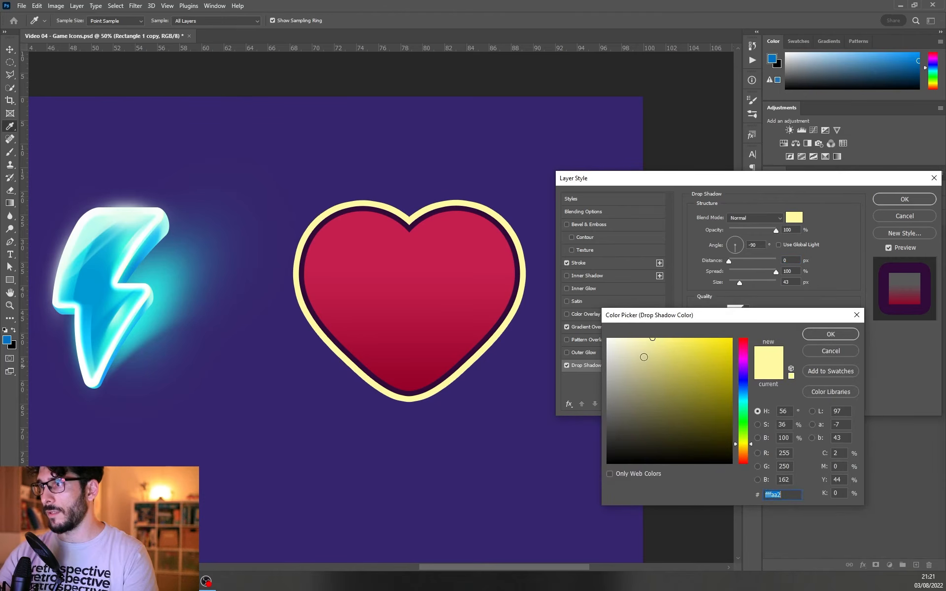
left_click(824, 337)
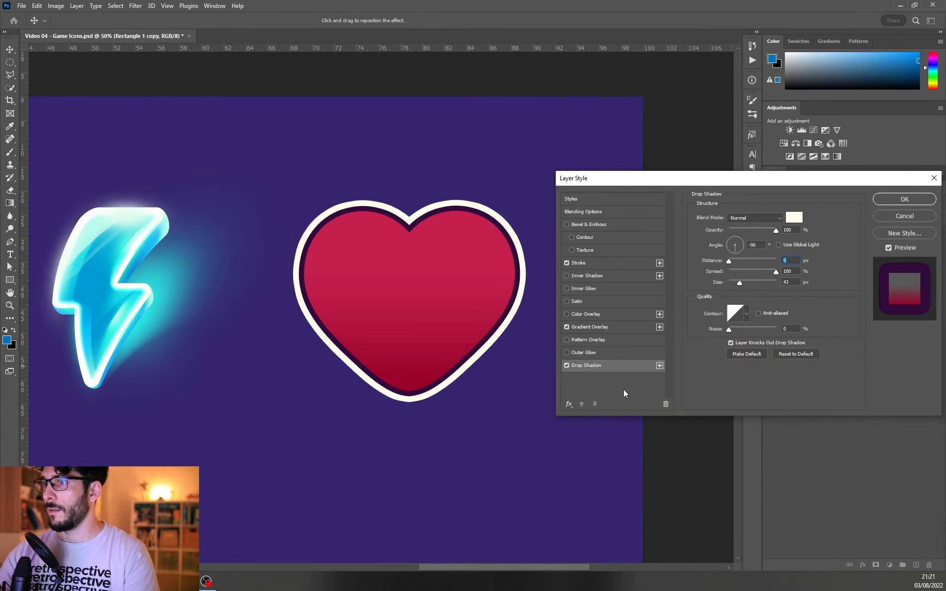
left_click(659, 366)
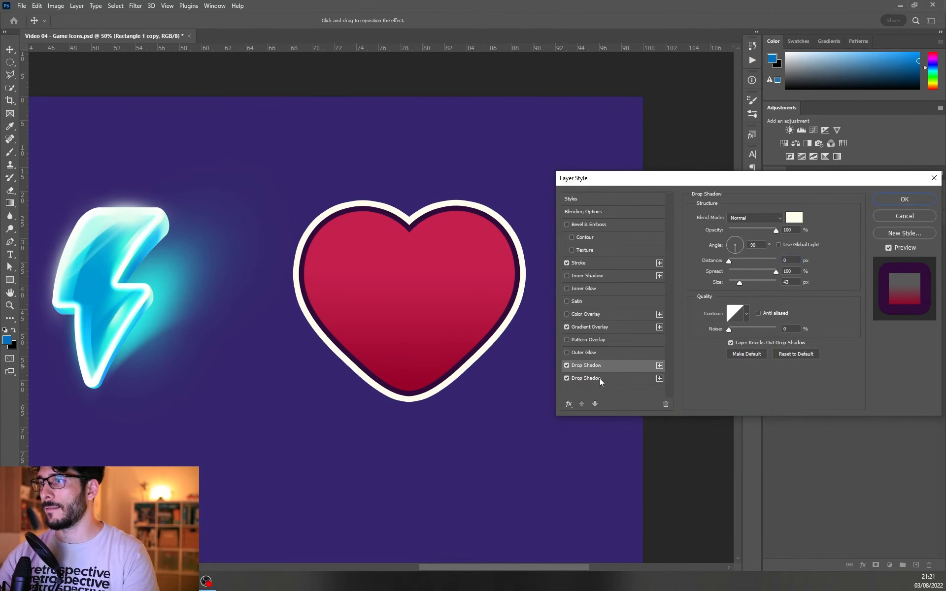
left_click(613, 378)
left_click(794, 219)
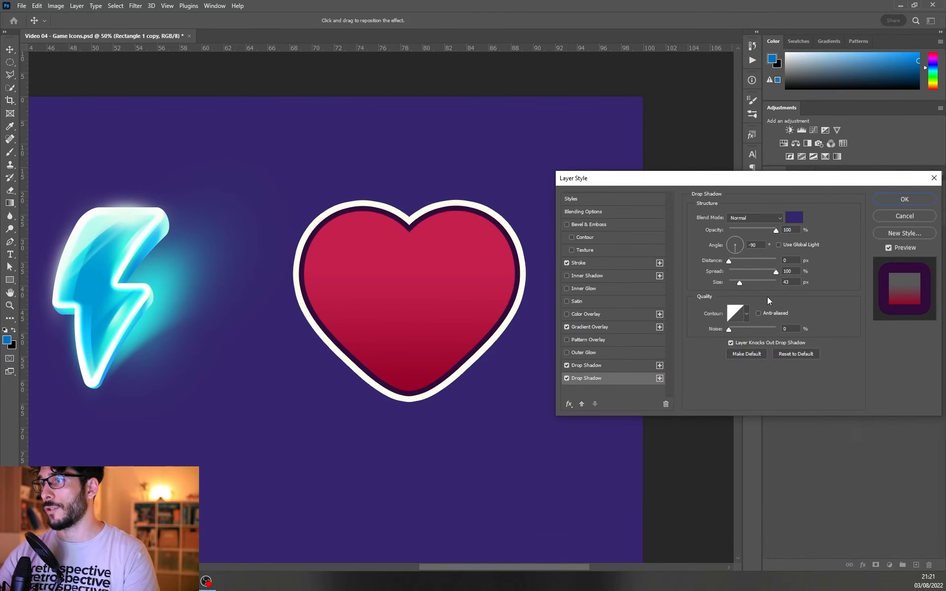
left_click_drag(741, 283, 741, 288)
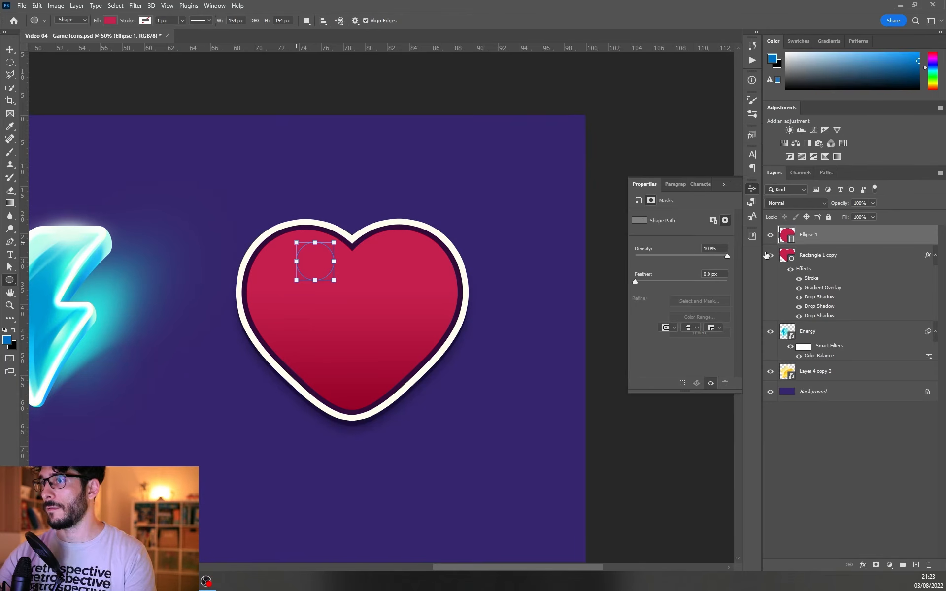
Recolour the small circle in the heart's left lobe to light pink #ffcbda.
double_click(787, 235)
left_click(634, 345)
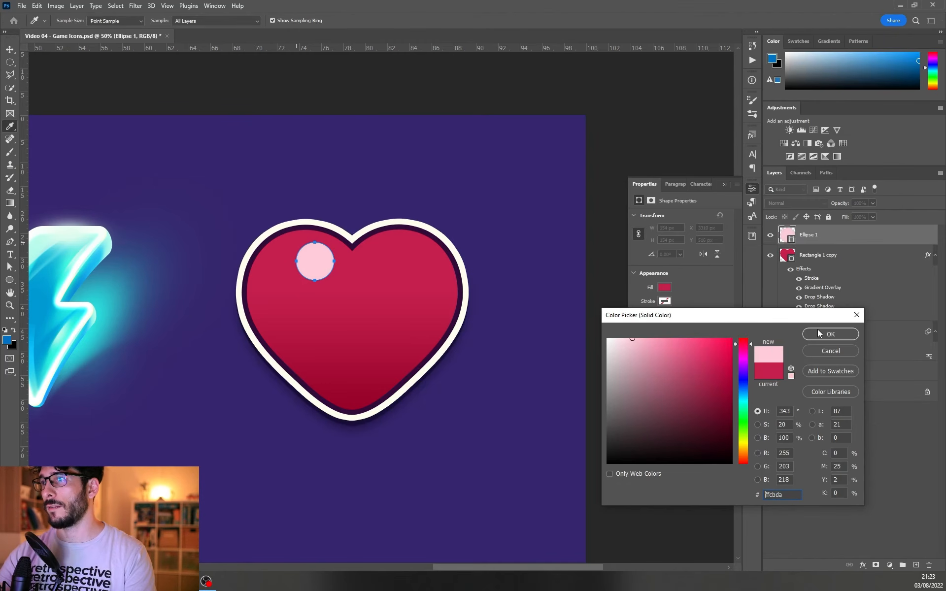
left_click(830, 334)
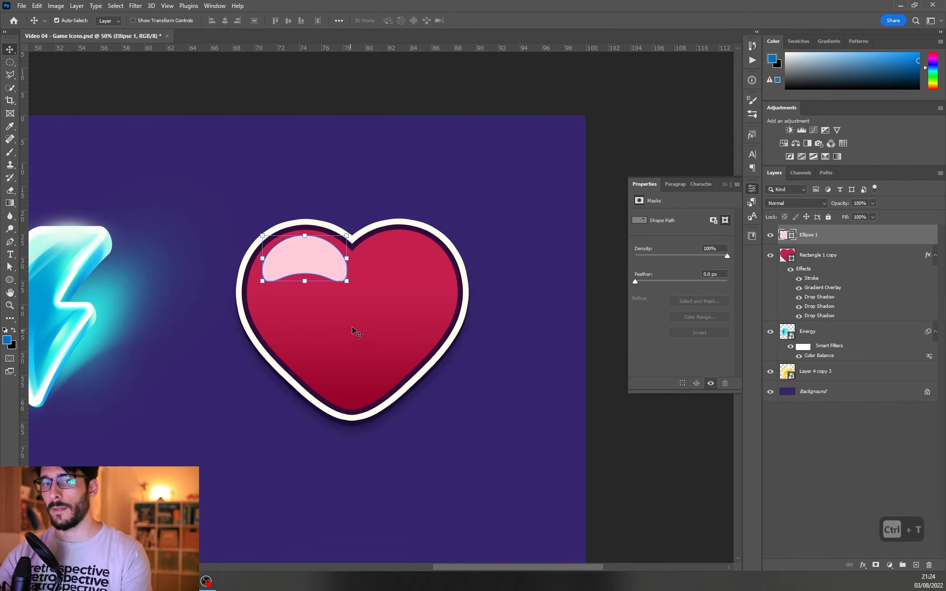
Rotate the curved pink highlight counterclockwise and place it along the upper-left curve of the heart.
key("ctrl+t")
left_click_drag(396, 276, 385, 288)
key("Return")
left_click_drag(297, 265, 278, 271)
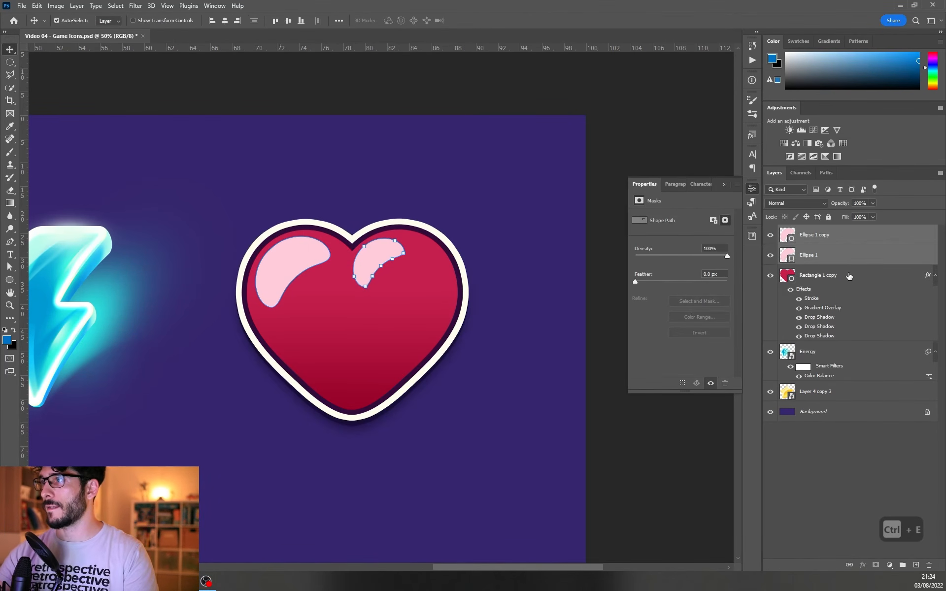
Merge the two pink highlights into one layer with a layer mask and fade their lower ends using a soft black brush.
key("ctrl+e")
left_click(876, 565)
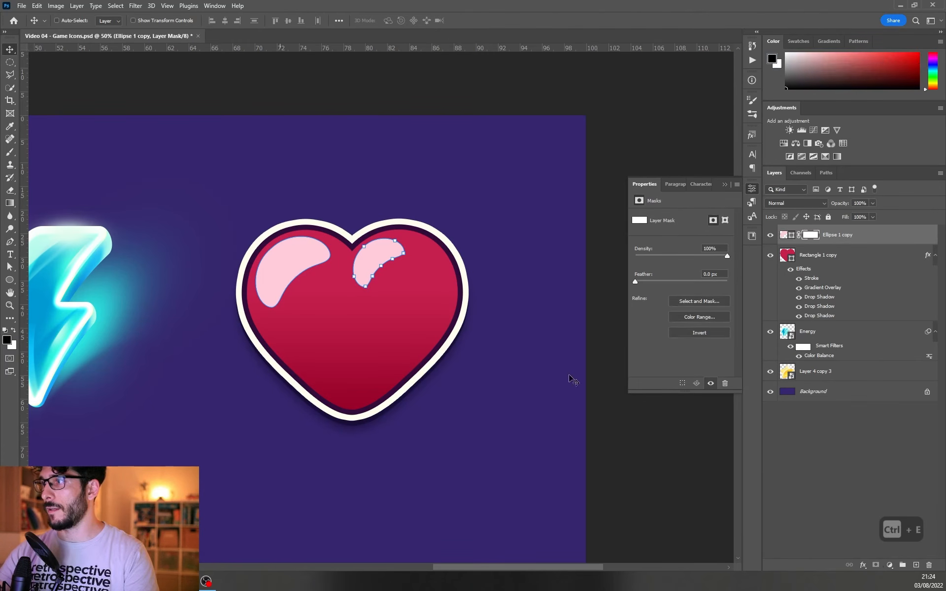
key("b")
left_click_drag(401, 285, 387, 314)
key("ctrl+z")
right_click(423, 295)
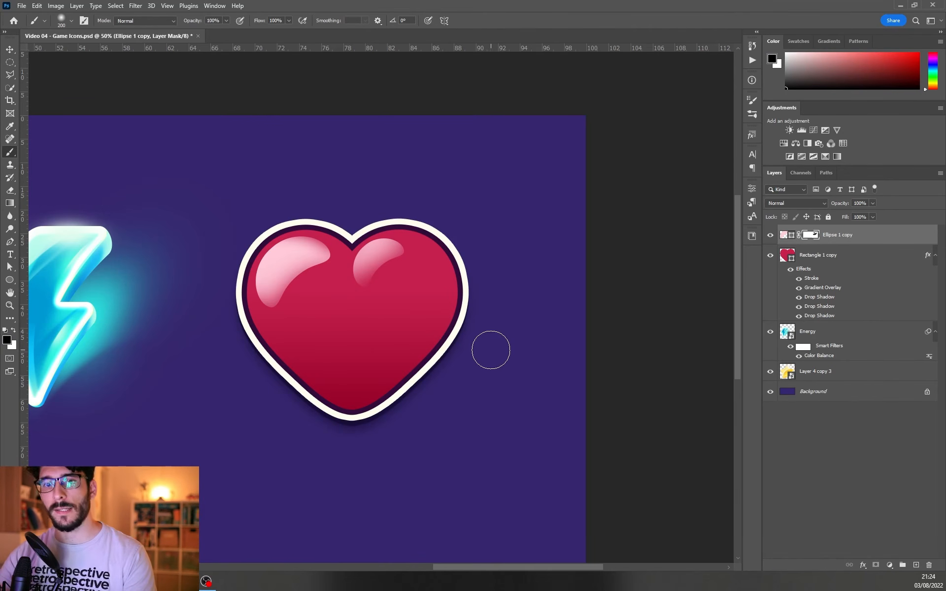
key("bracketright")
key("bracketright")
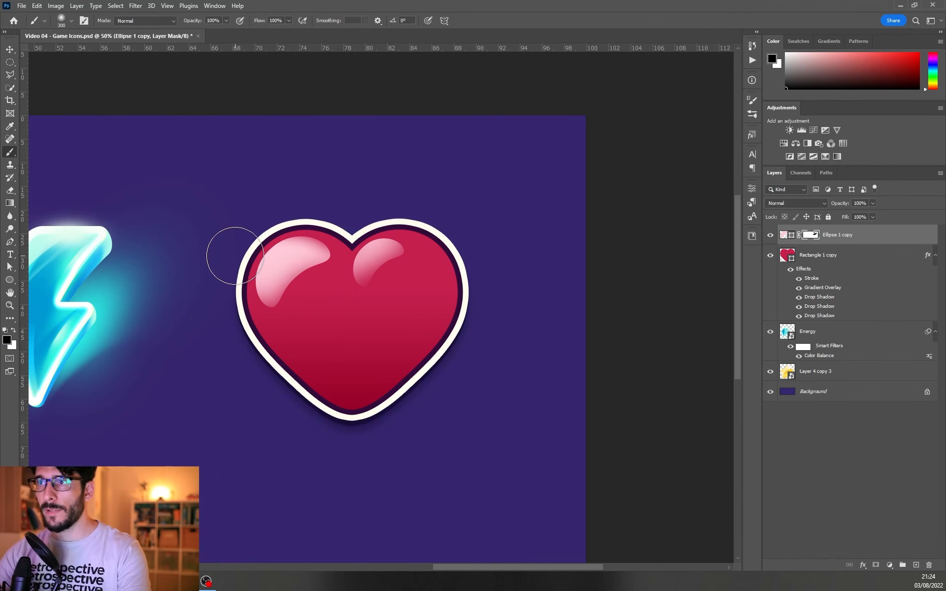
left_click_drag(297, 331, 442, 324)
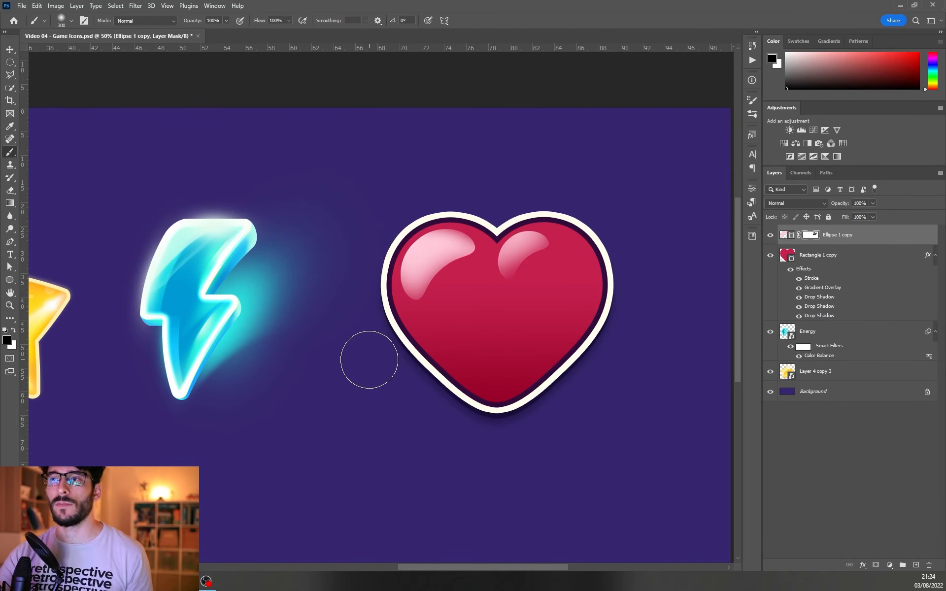
left_click_drag(464, 379, 345, 378)
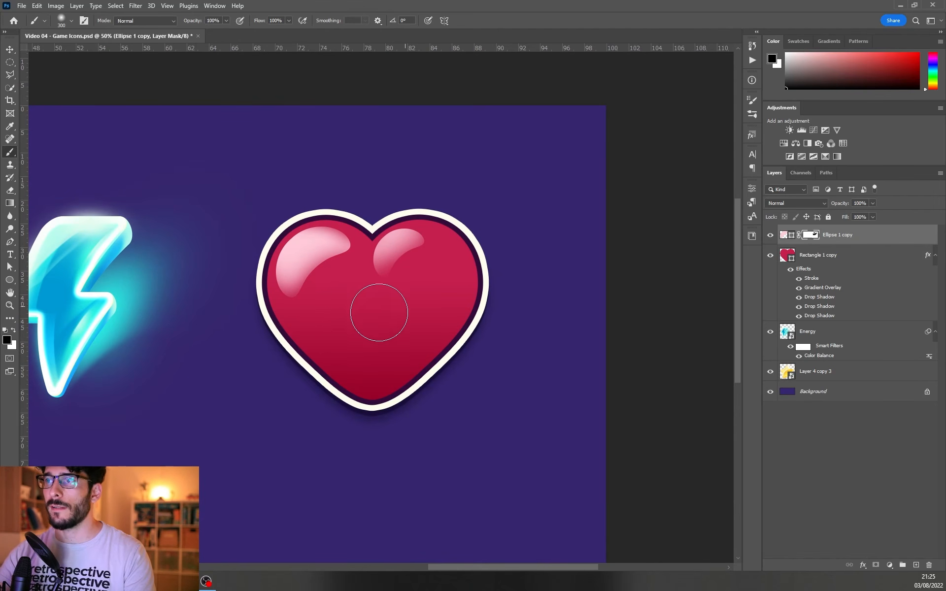